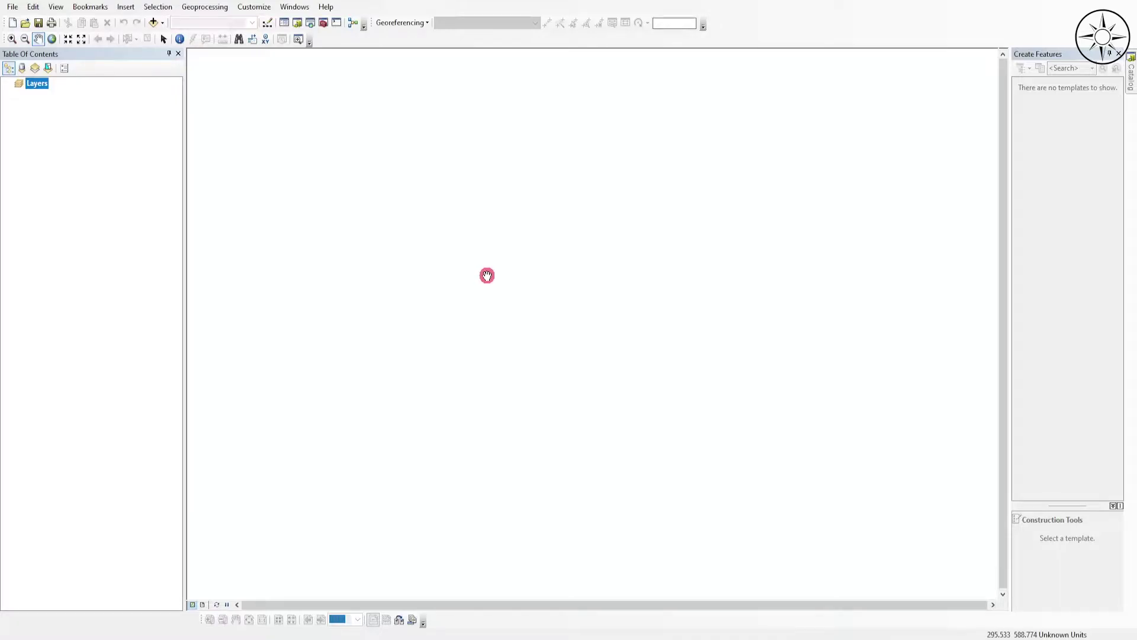
Turn on the 3D Analyst toolbar from the Customize > Toolbars menu
click(254, 7)
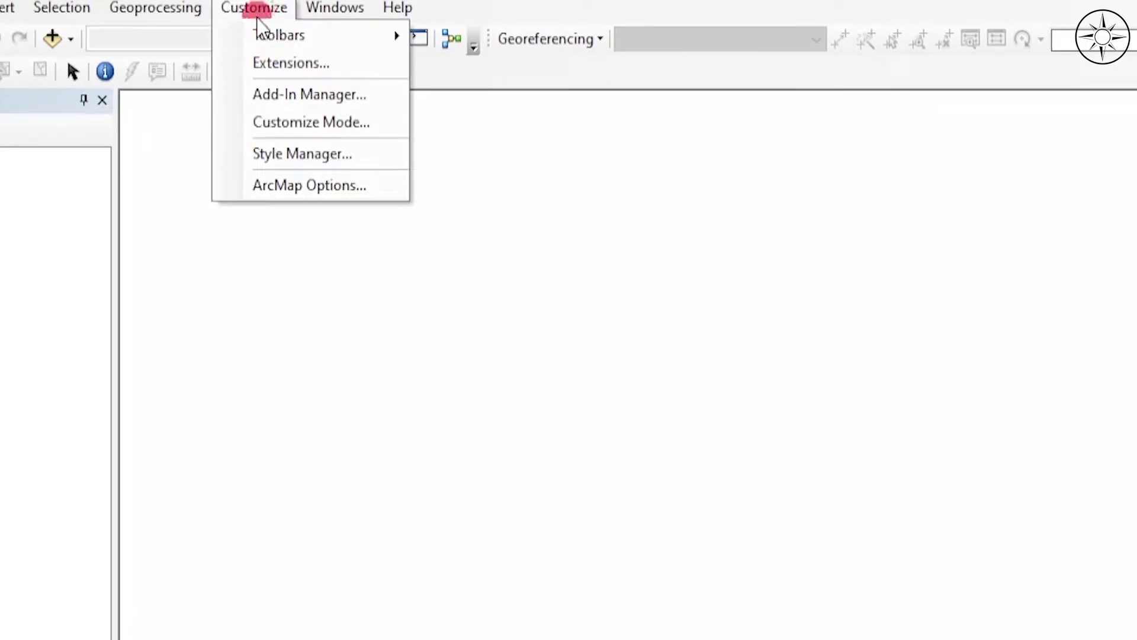
mouse_move(278, 35)
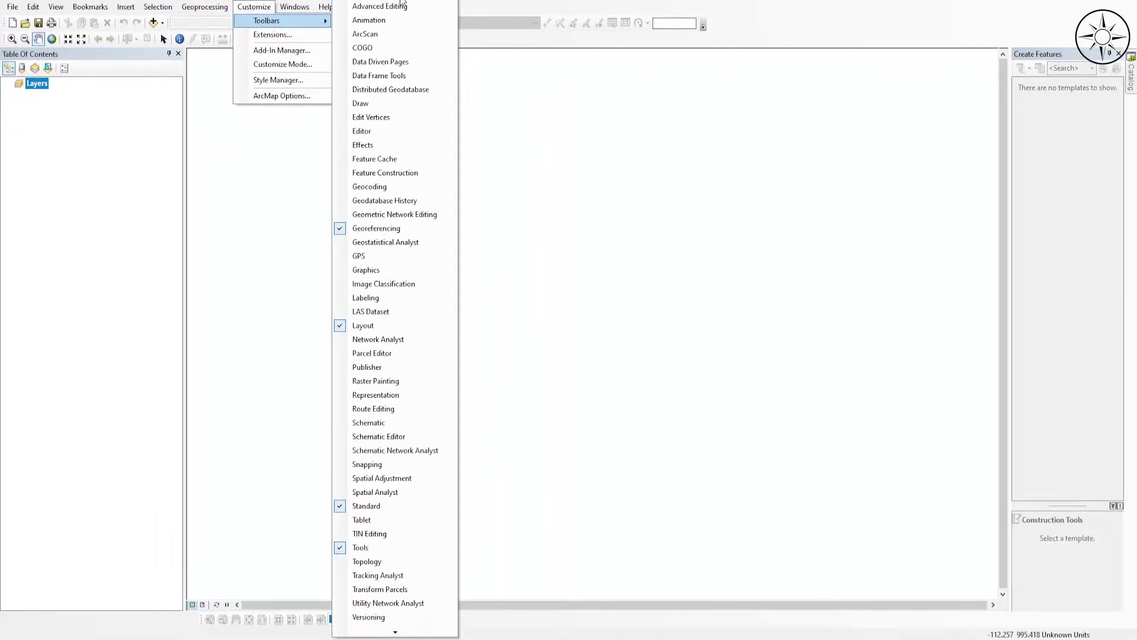
click(402, 5)
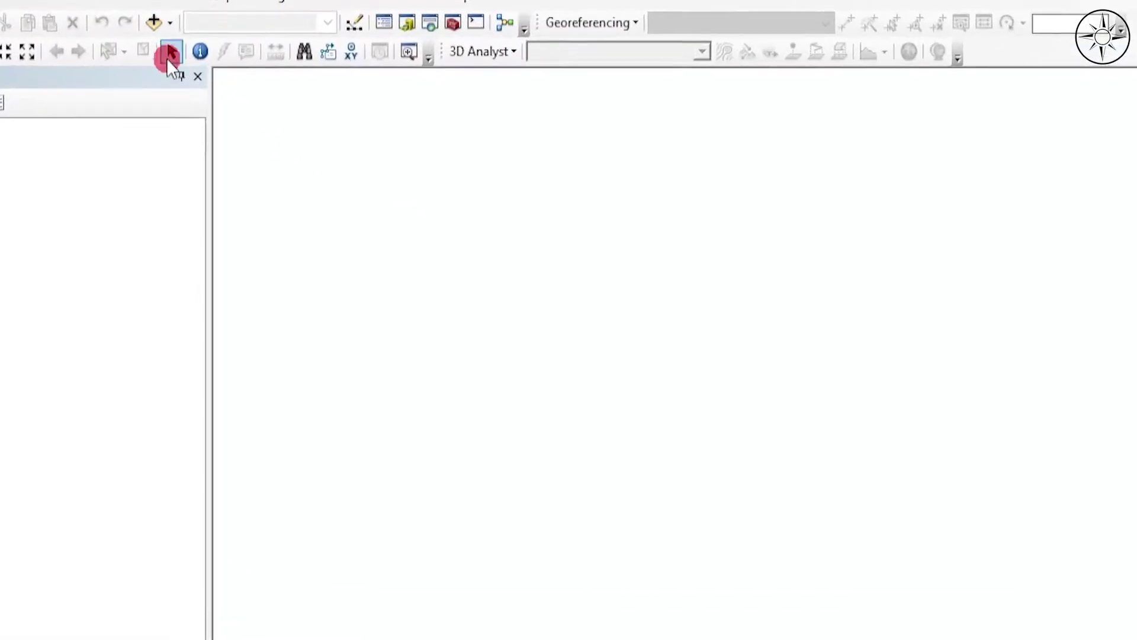
Add AP_12805_FBD_F0920_RT1.dem.tif to the map as a greyscale raster ranging 398 to 3715
click(154, 23)
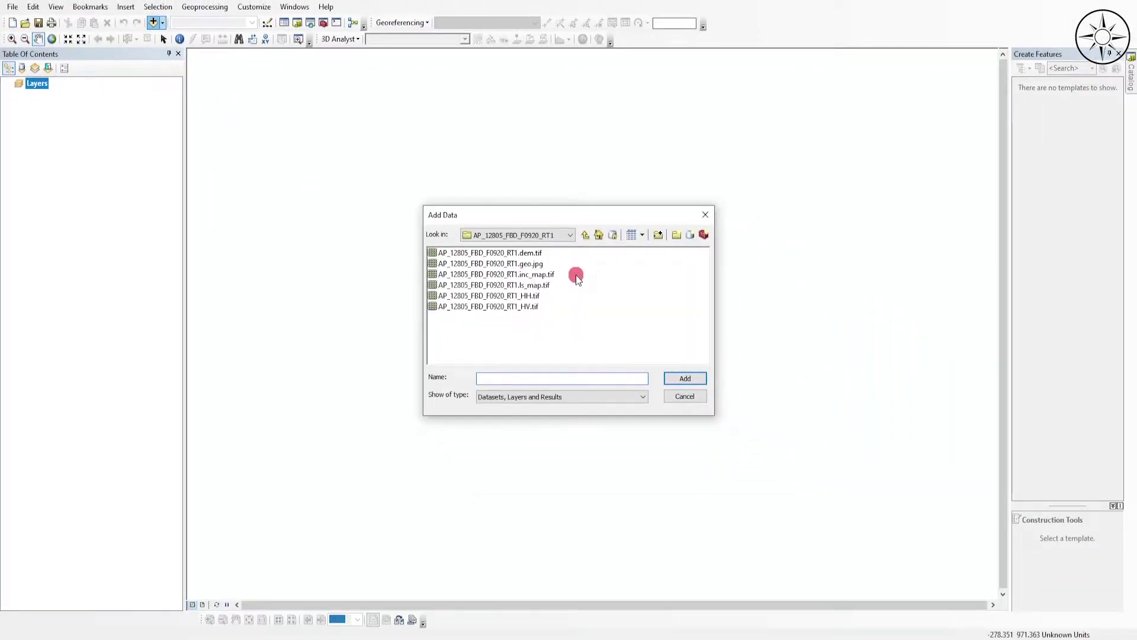
click(530, 255)
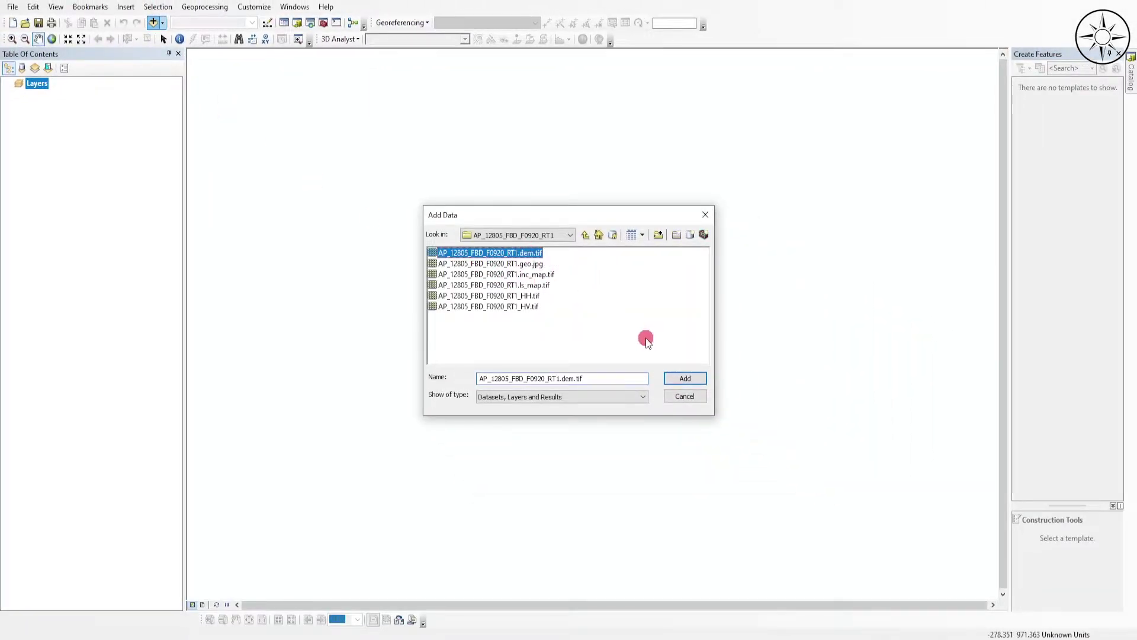
click(685, 378)
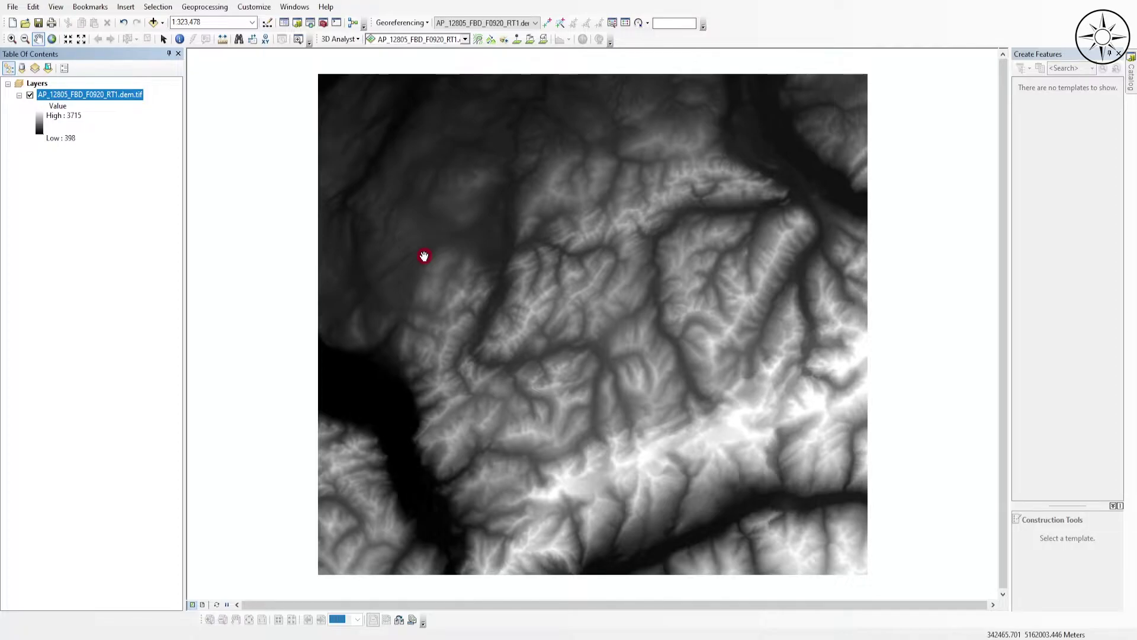
Switch the DEM's colour ramp to red-yellow-green, with low elevations red and high elevations green
click(40, 125)
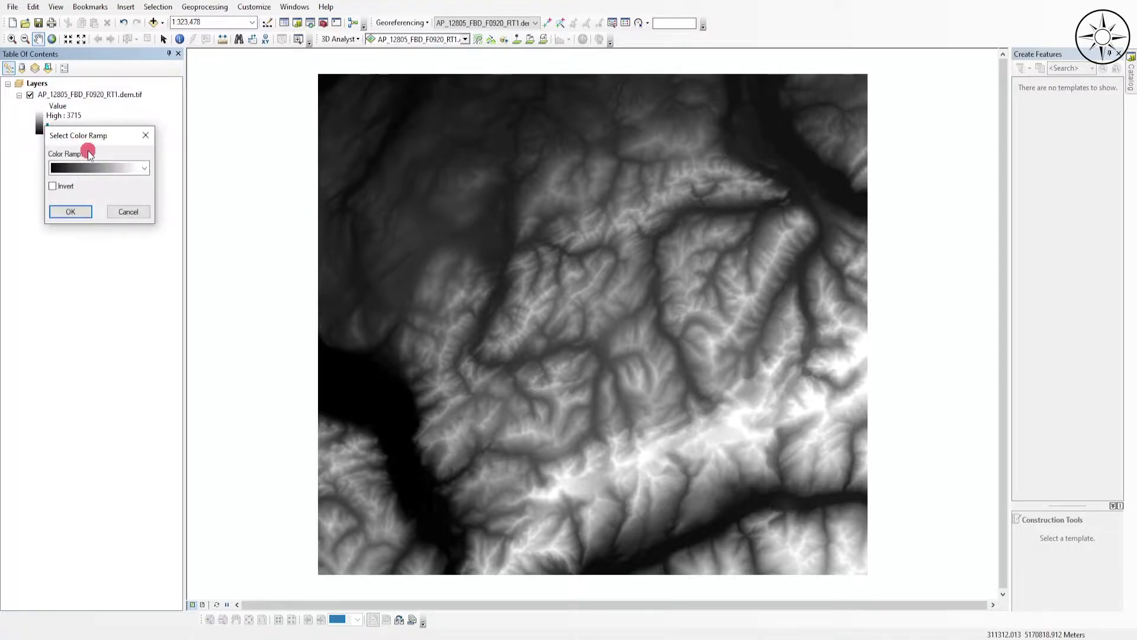
click(144, 168)
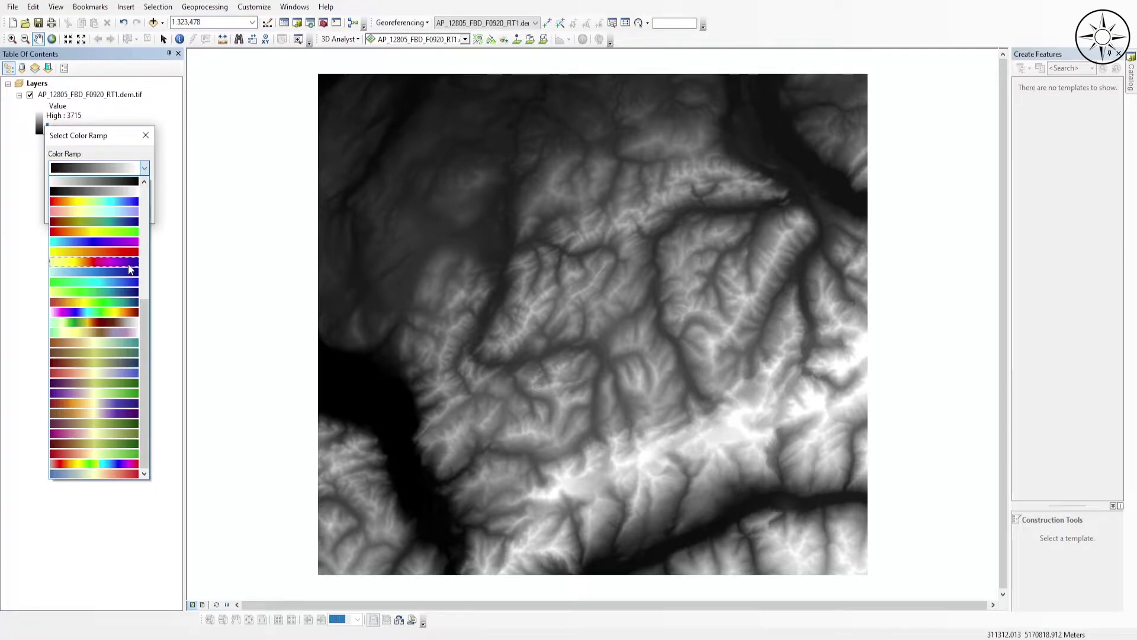
click(123, 231)
click(76, 212)
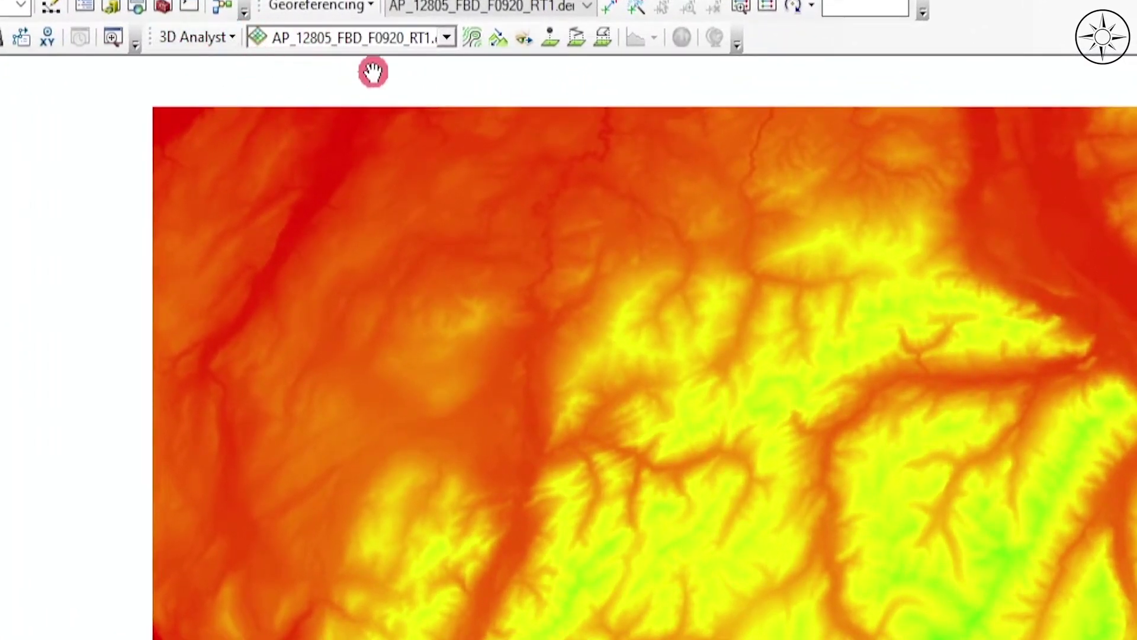
Set the DEM as the 3D Analyst surface, draw an interpolated line north-west to south-east, and plot its profile graph
click(446, 37)
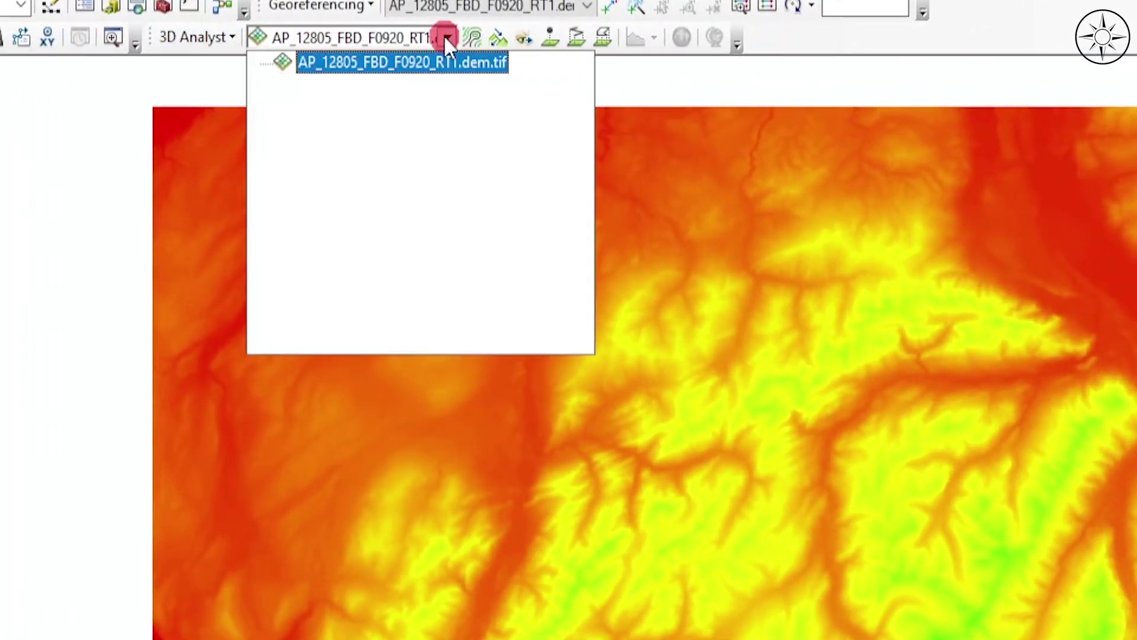
click(433, 63)
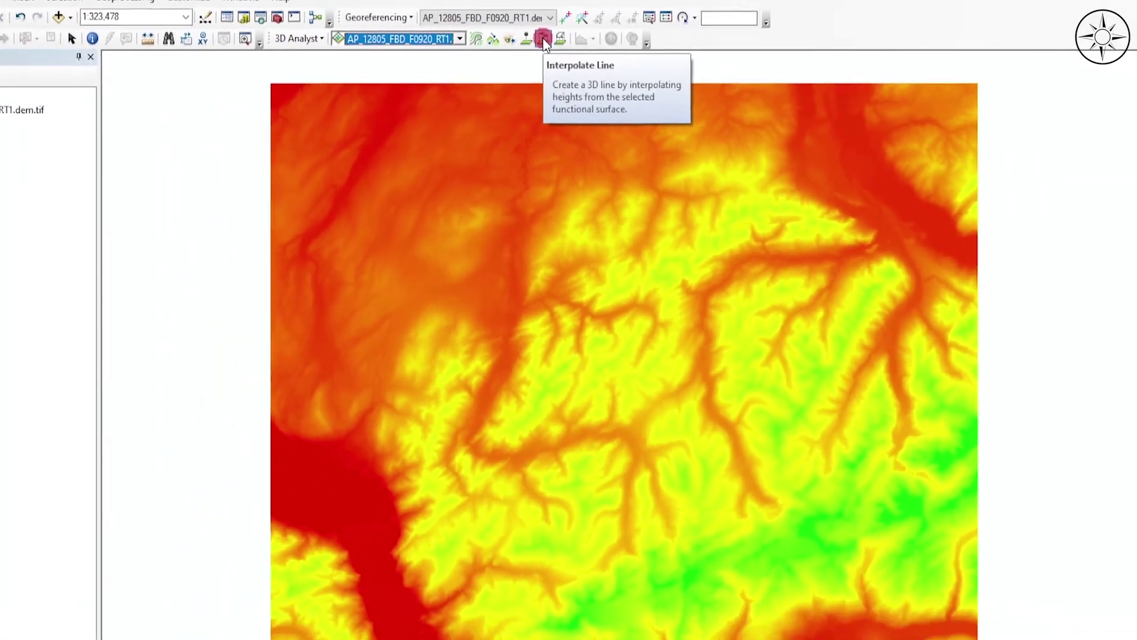
click(575, 38)
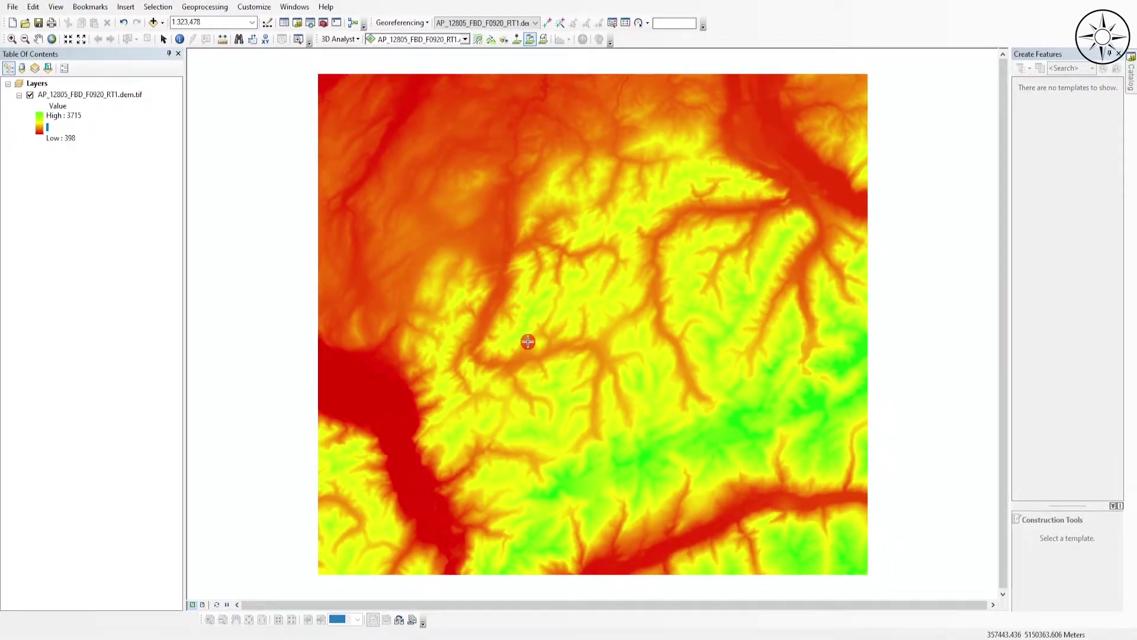
click(492, 206)
double_click(612, 472)
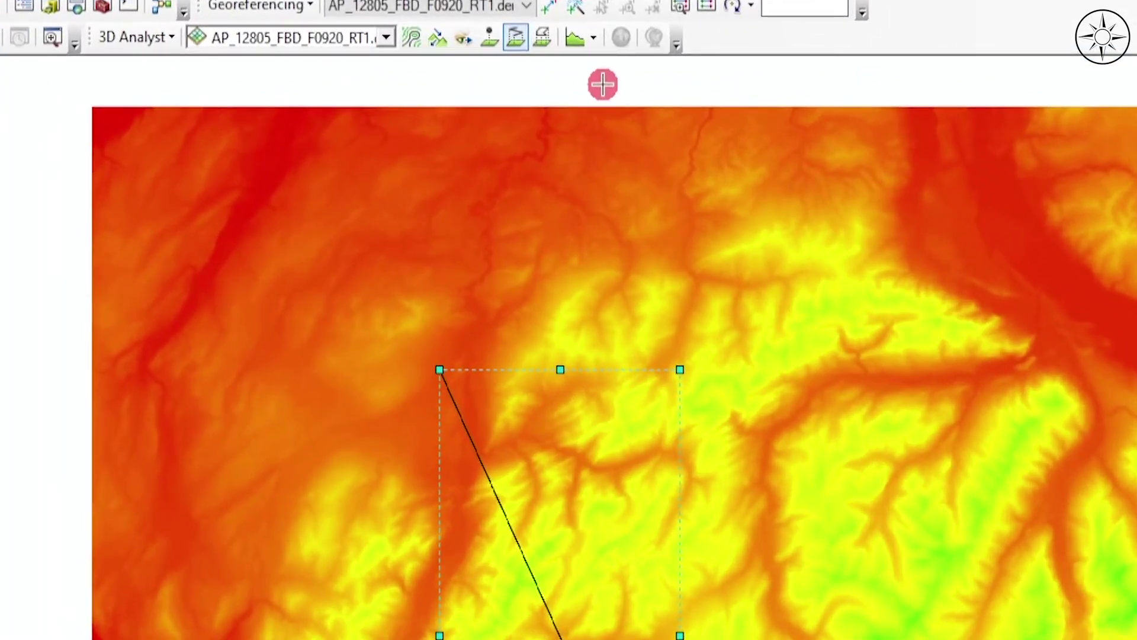
click(571, 38)
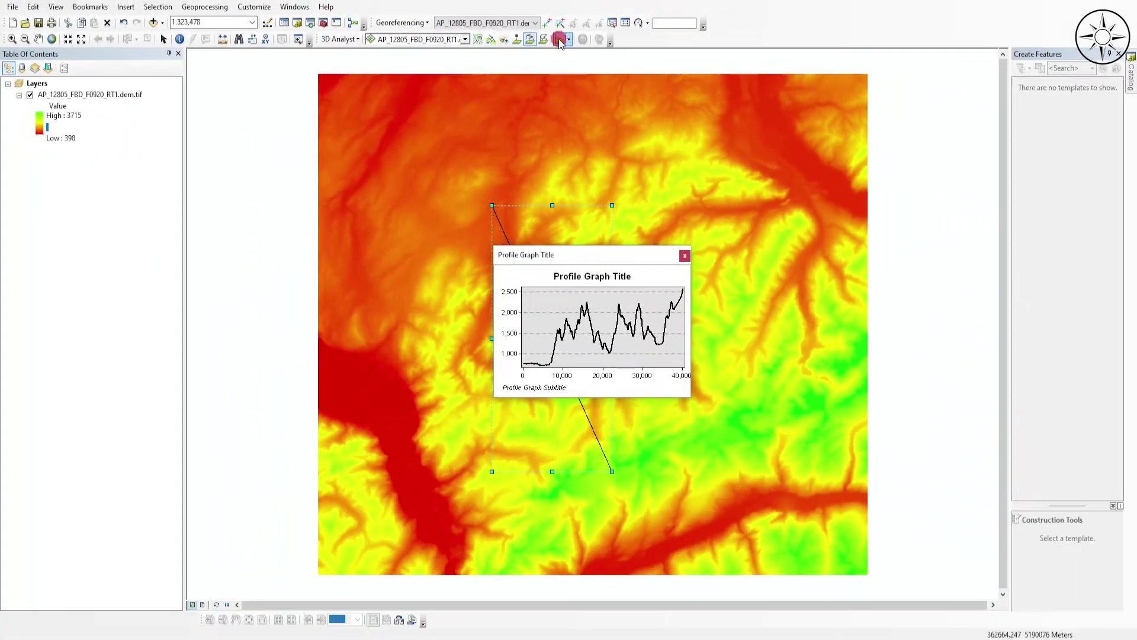
Widen the profile graph window to both sides and move it down over the map's bottom edge
click(656, 312)
drag(691, 283, 856, 284)
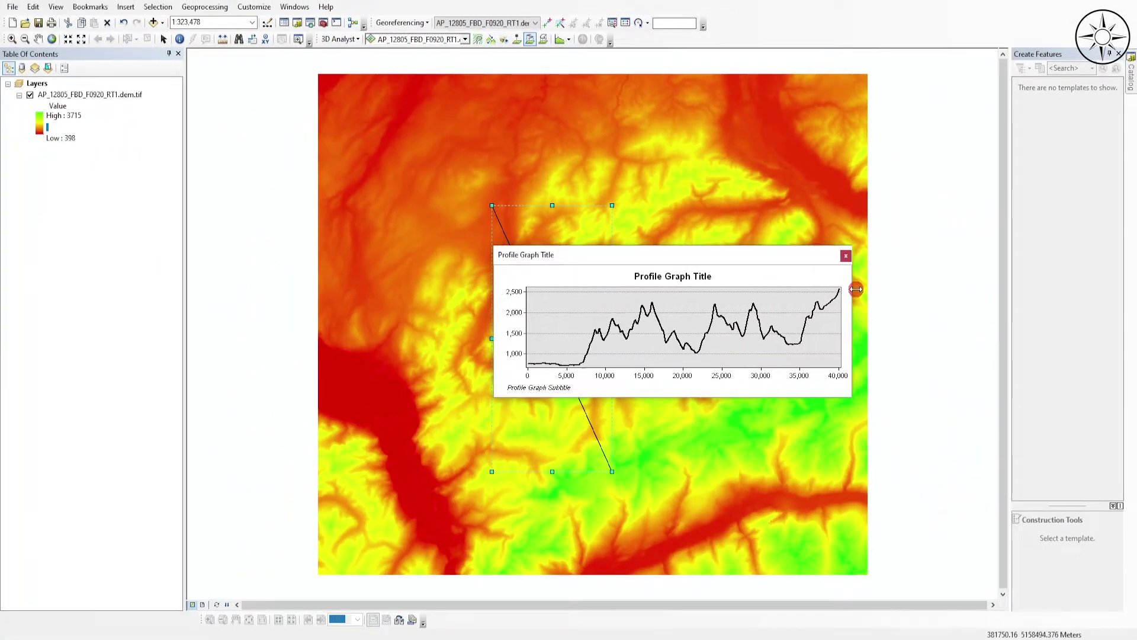
drag(498, 320, 294, 287)
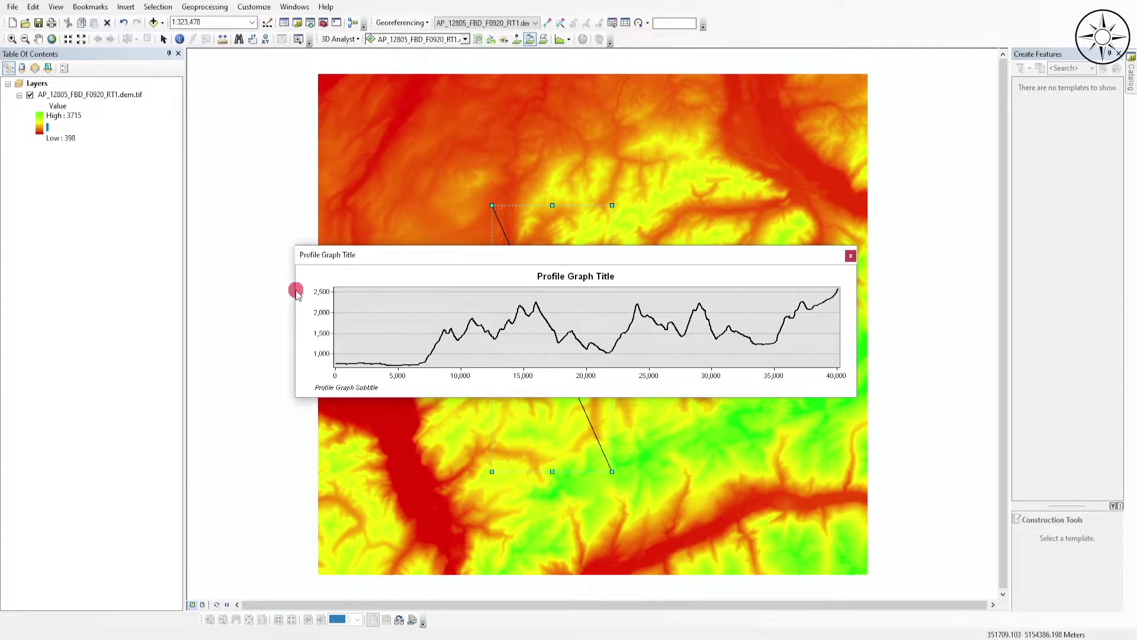
drag(555, 254, 564, 356)
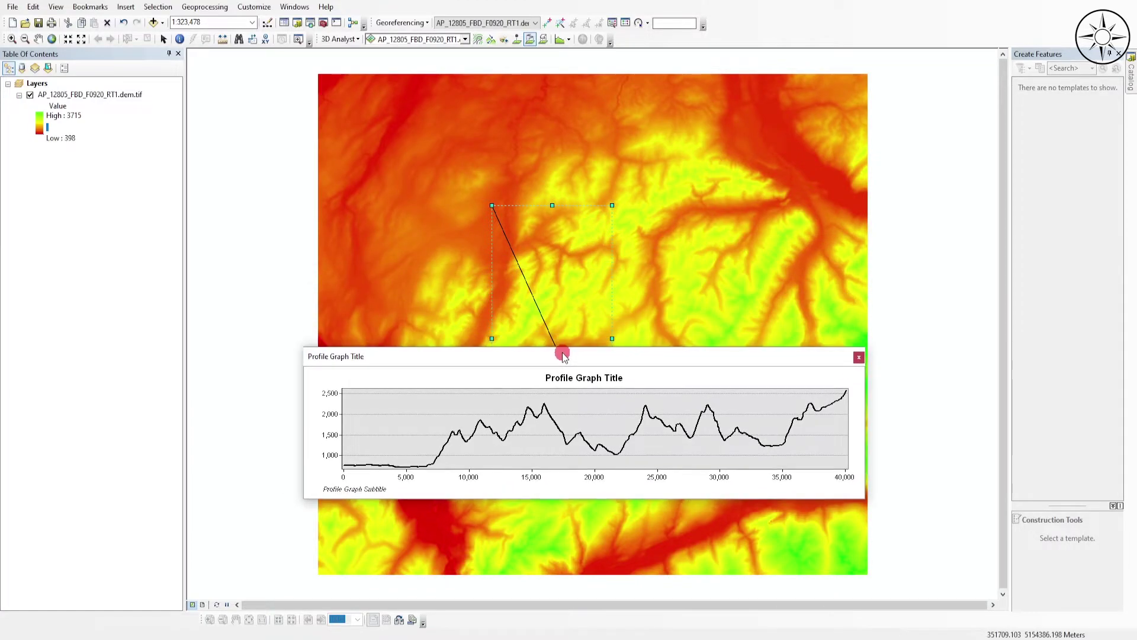
drag(576, 424, 444, 444)
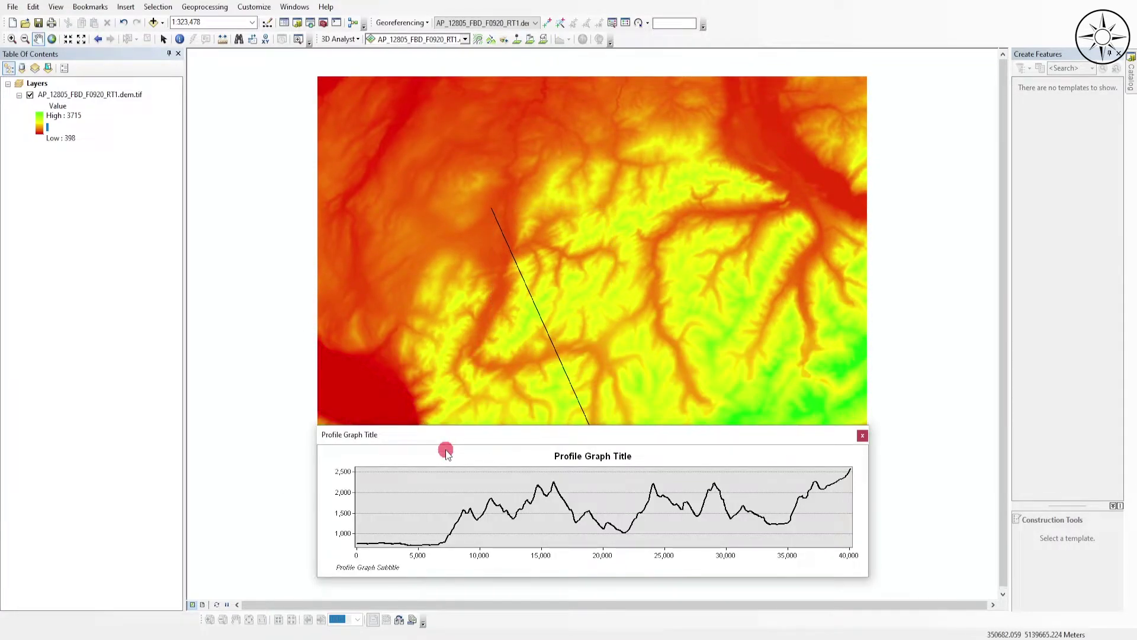
Export the profile graph from its context menu, saving it in Bitmap format
right_click(505, 482)
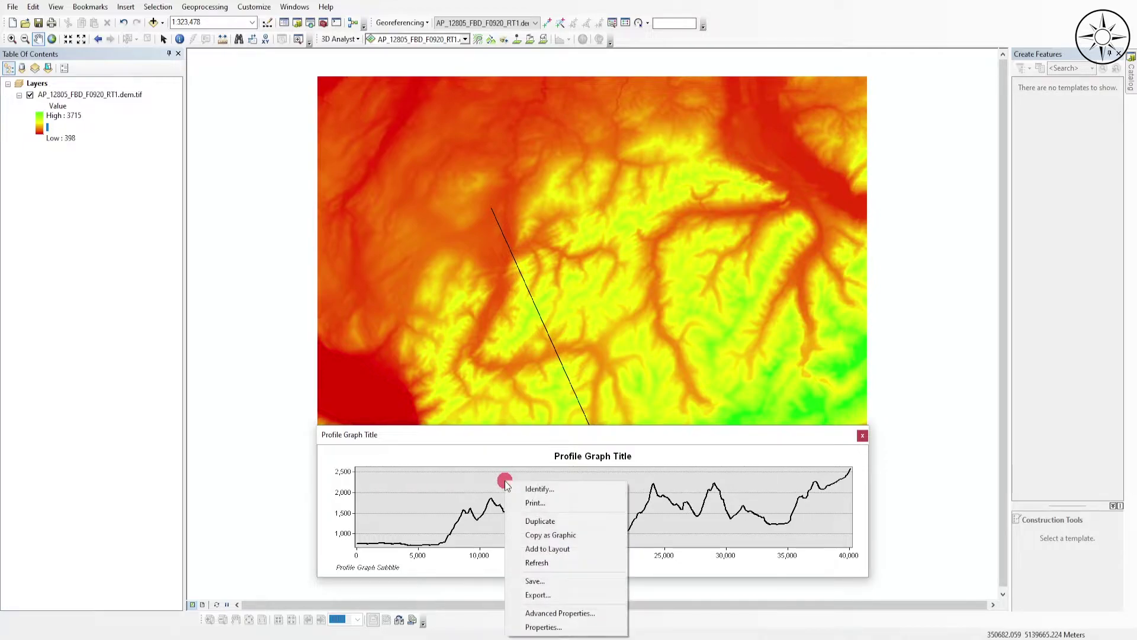
click(578, 595)
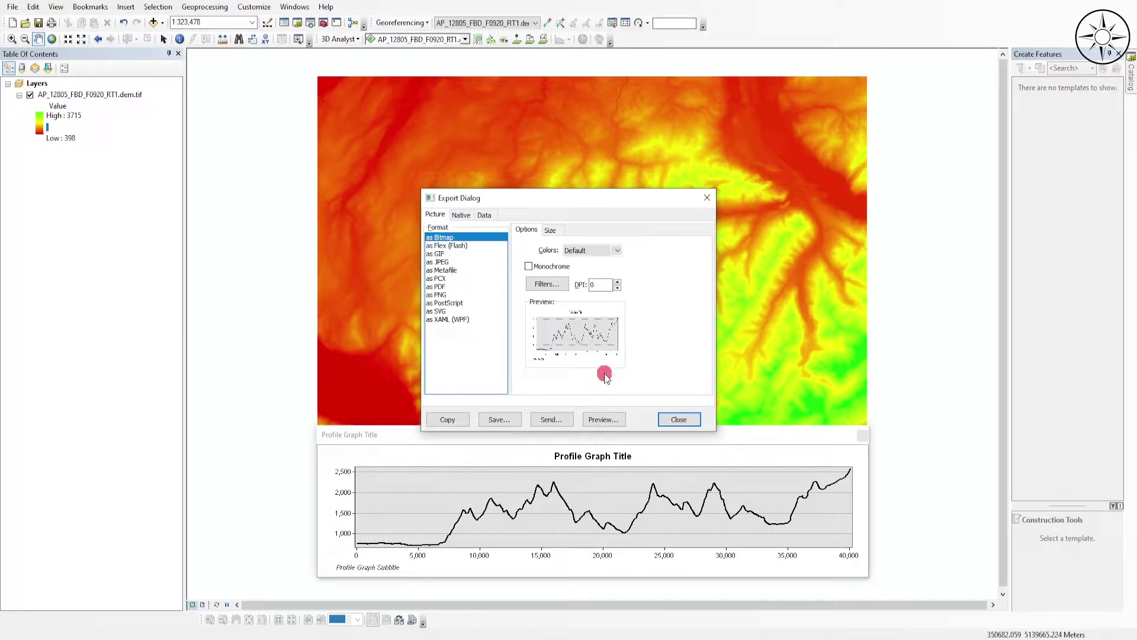
click(508, 422)
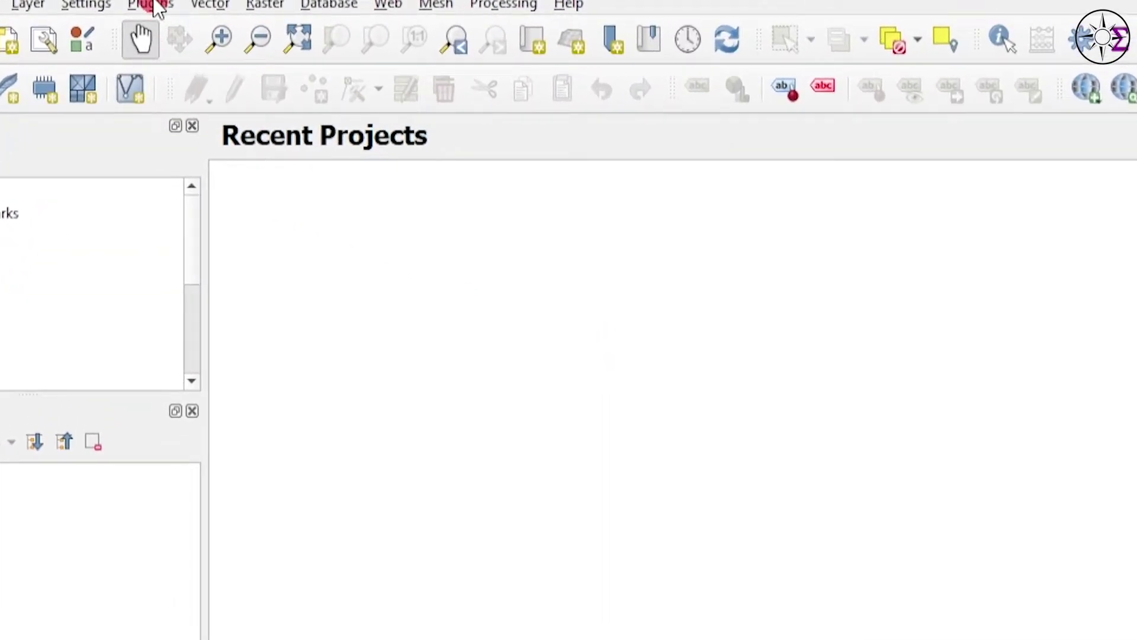
Search 'profile' in the plugin manager, install Profile tool 4.2.2, and close the manager
click(155, 5)
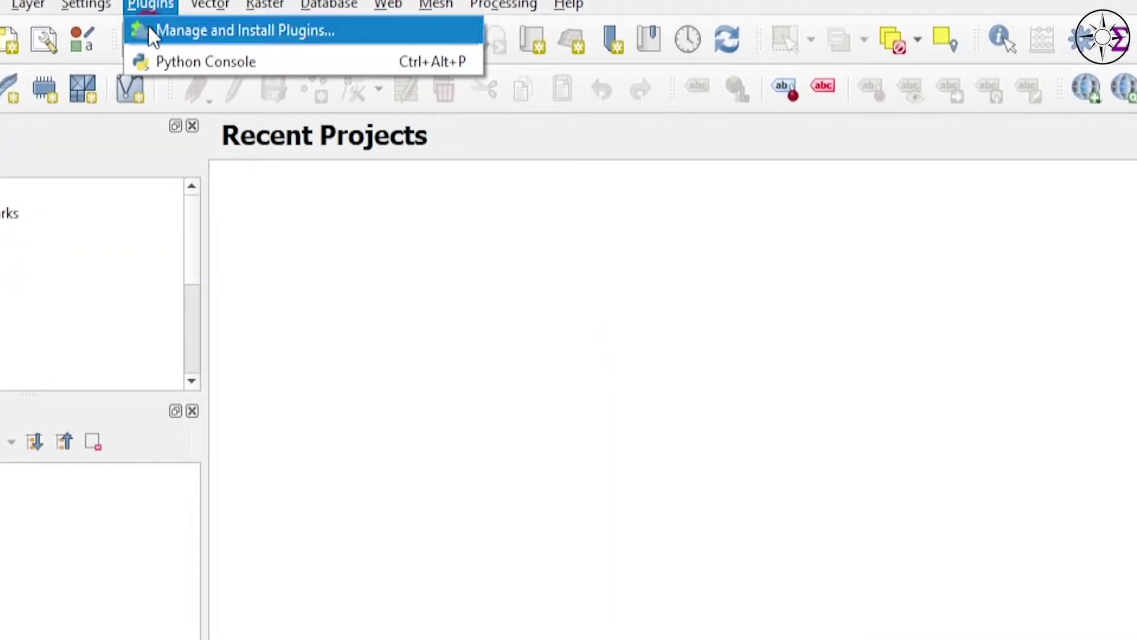
click(190, 32)
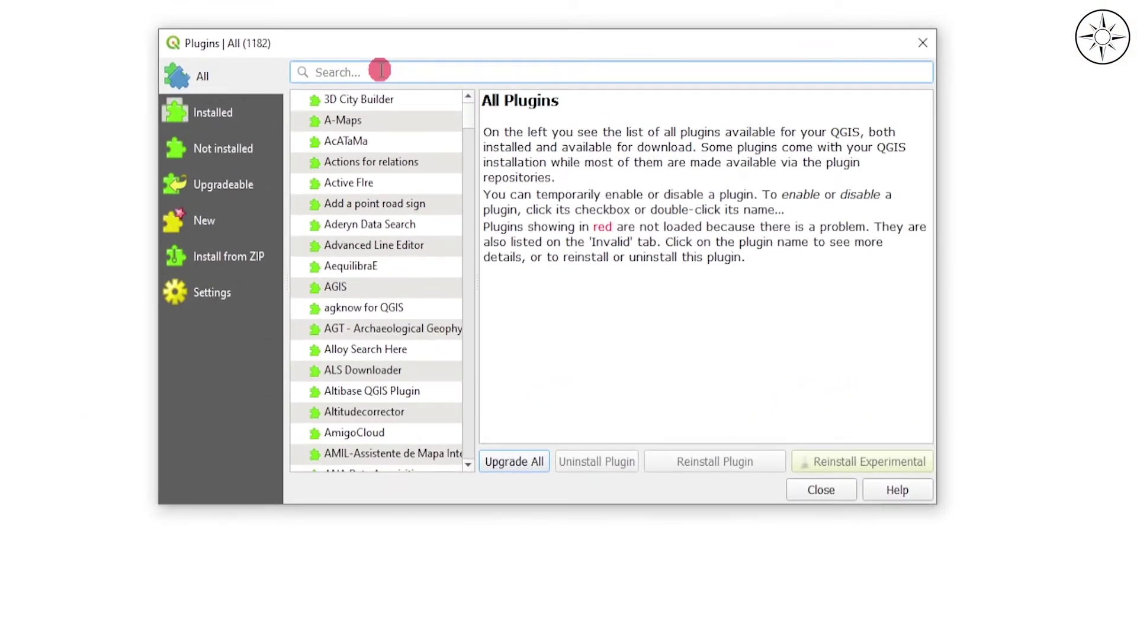
text(profile)
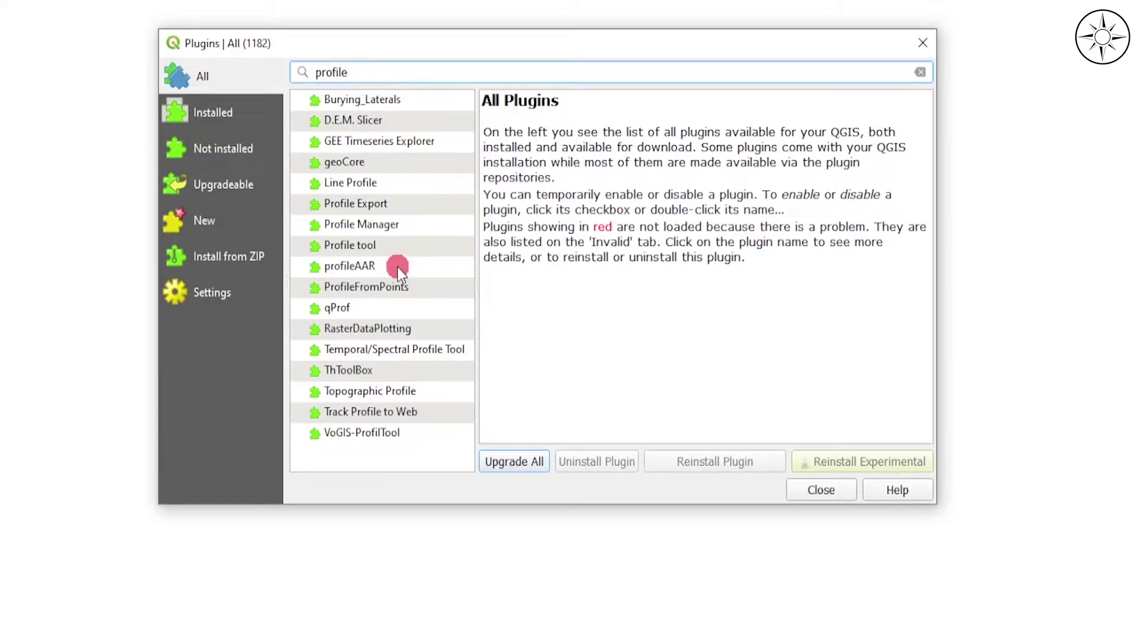
click(398, 245)
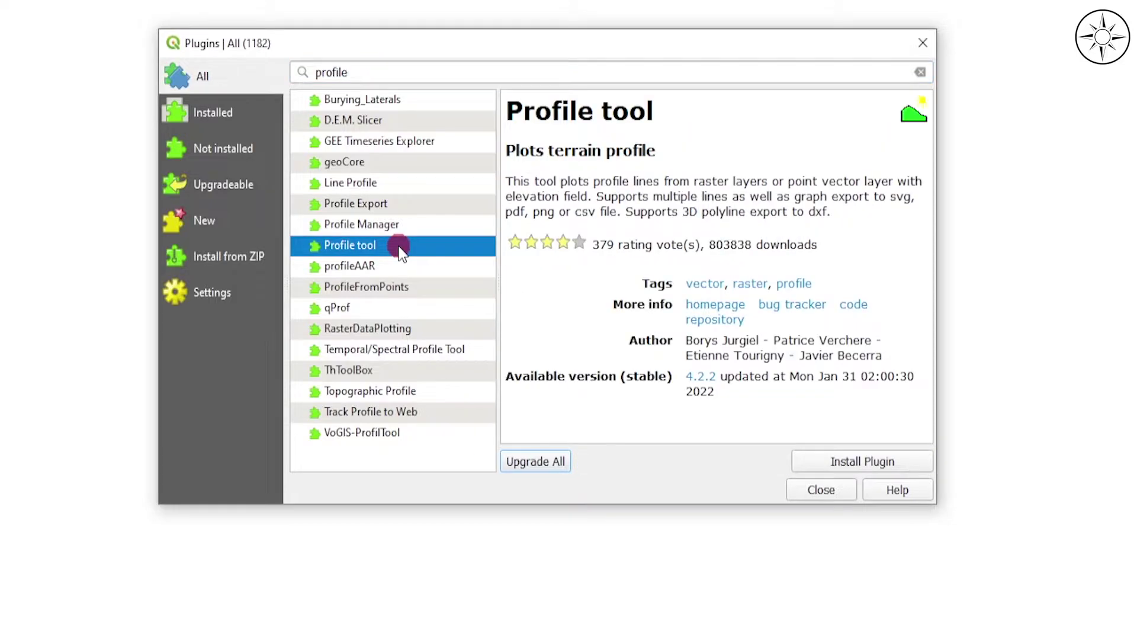
click(869, 463)
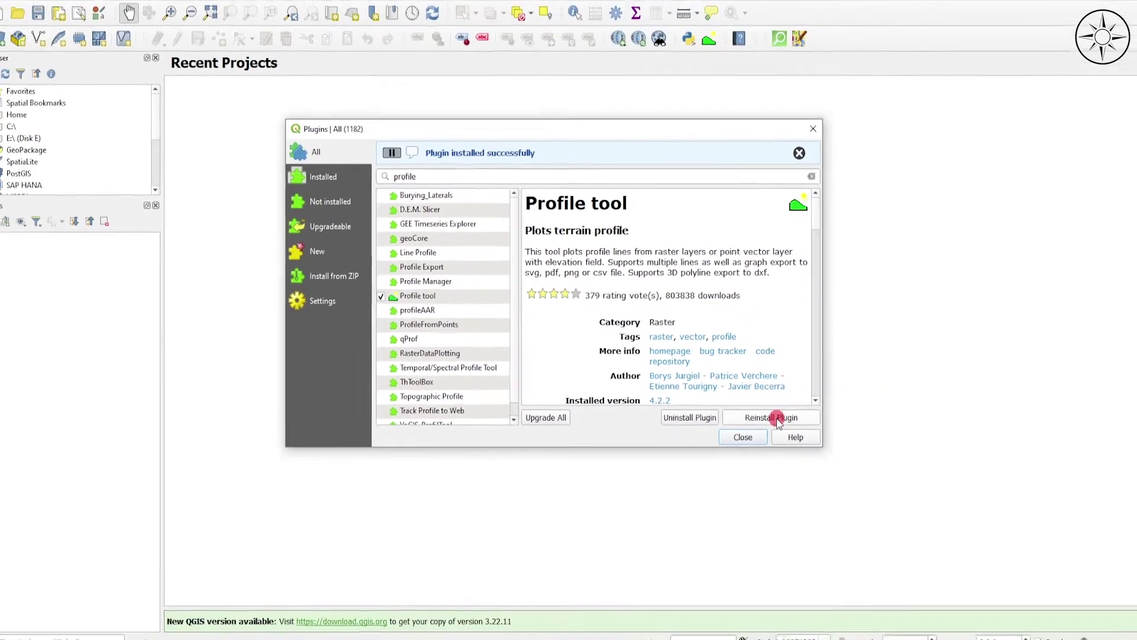
click(743, 437)
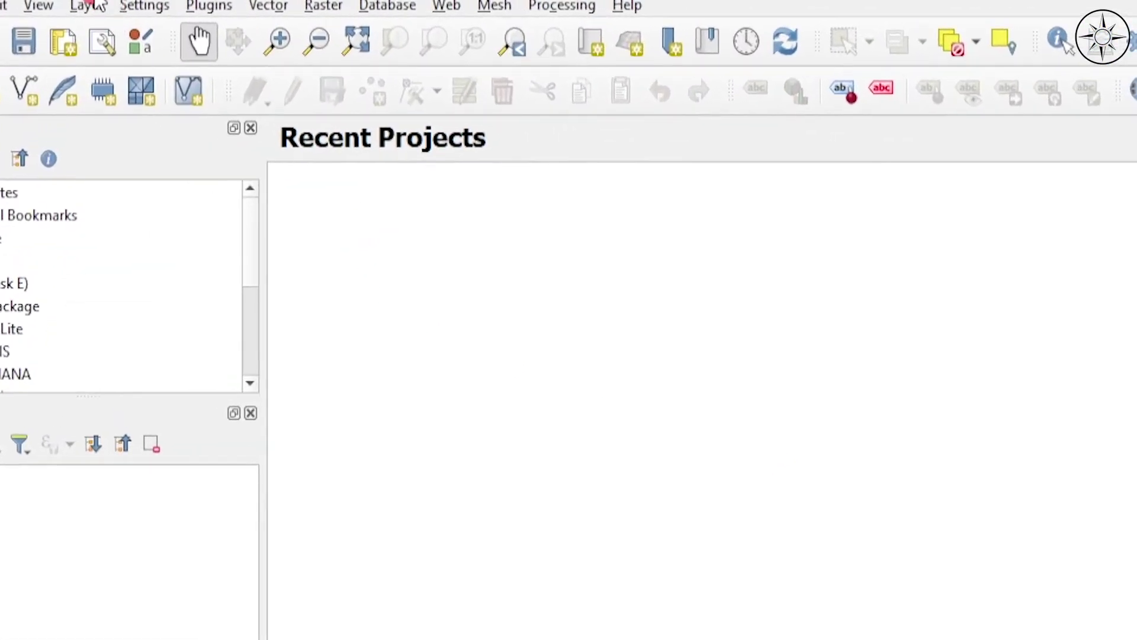
Add AP_12805_FBD_F0920_RT1.dem as a raster layer through the Data Source Manager, displayed 420 to 3,701
click(86, 7)
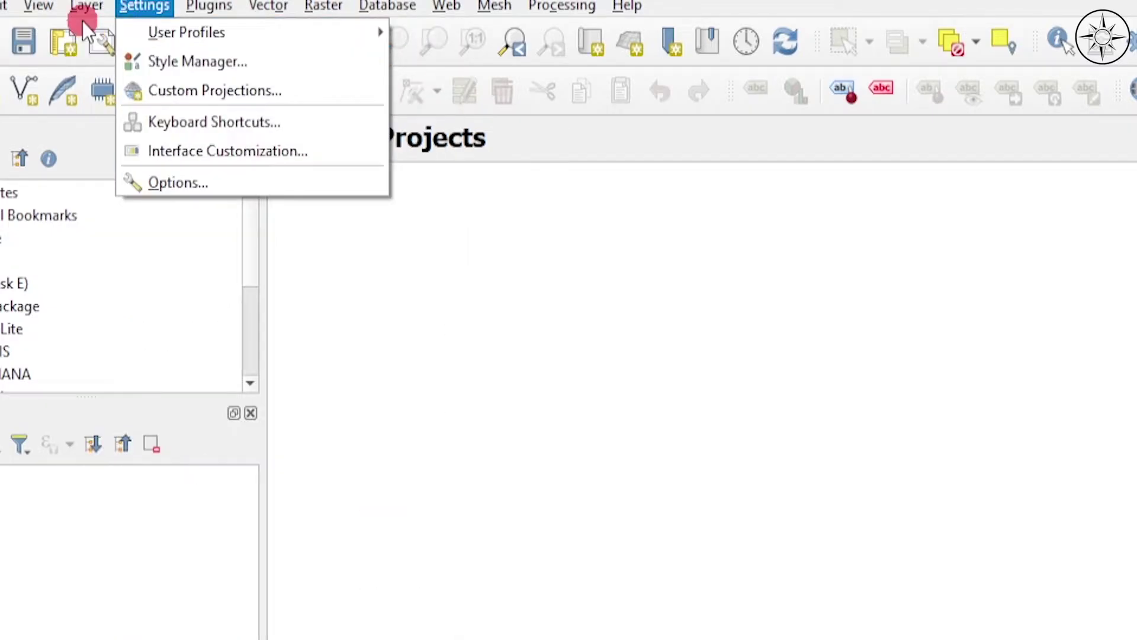
mouse_move(166, 88)
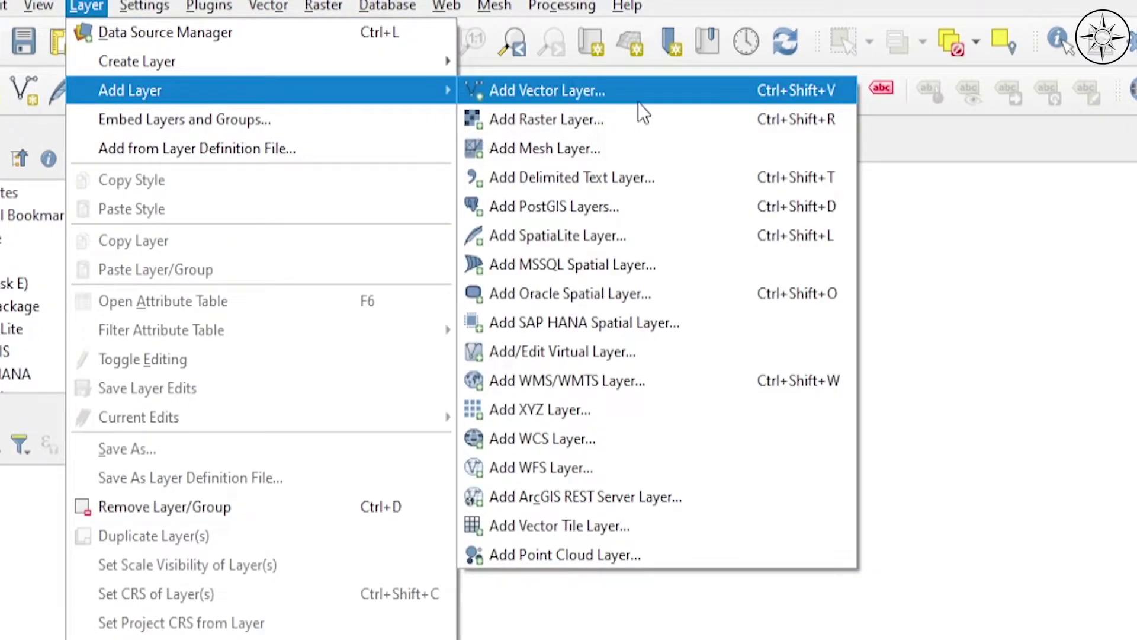
click(628, 125)
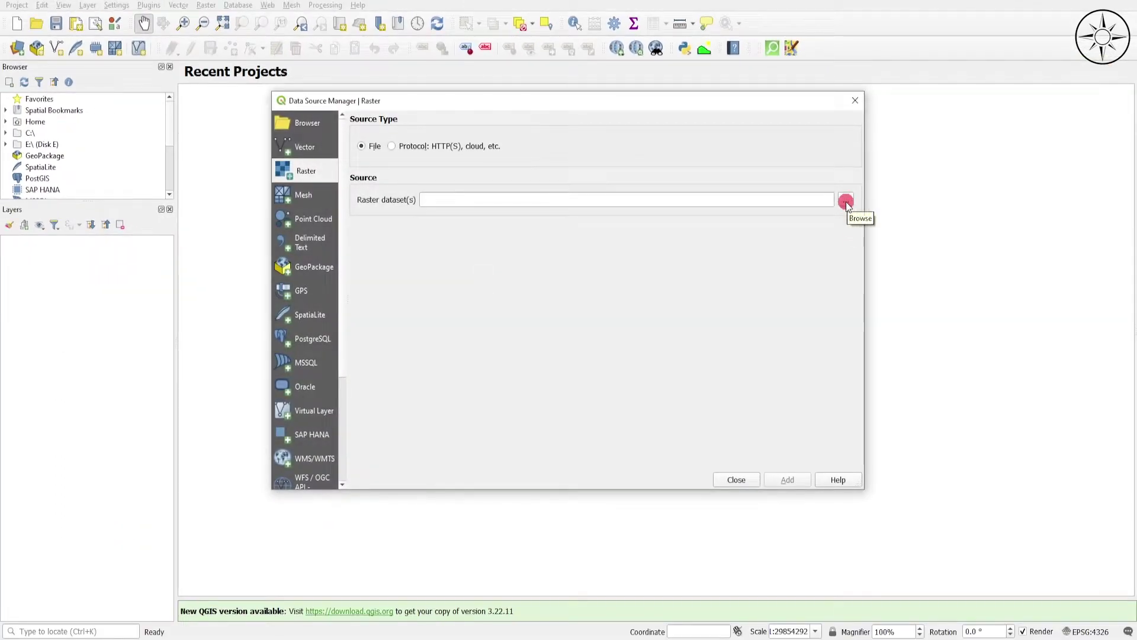
click(845, 202)
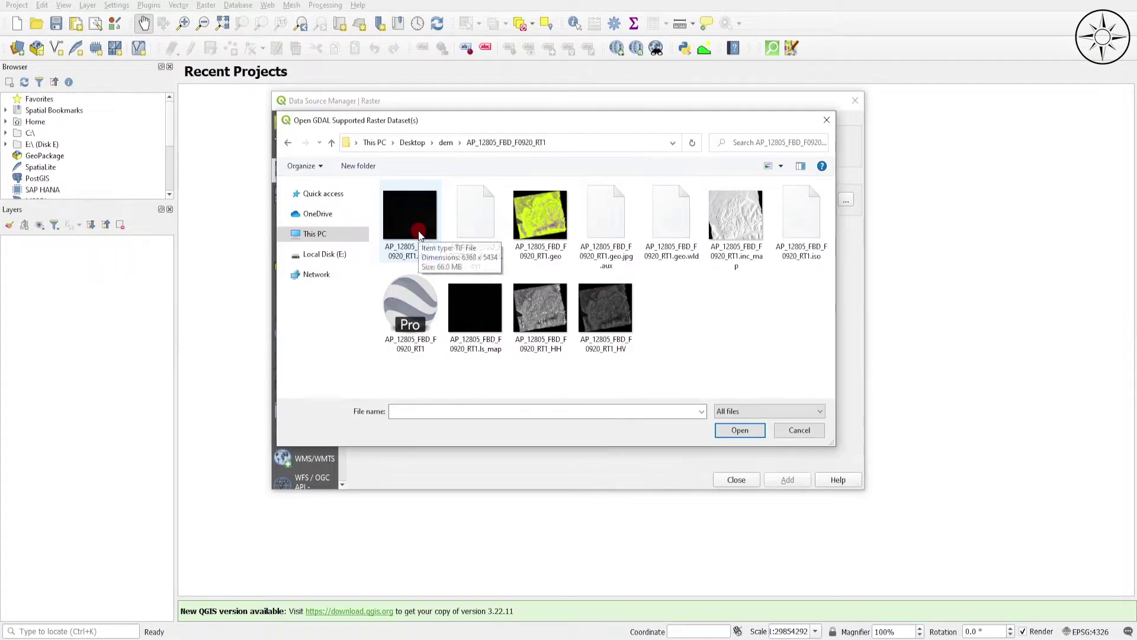
click(415, 225)
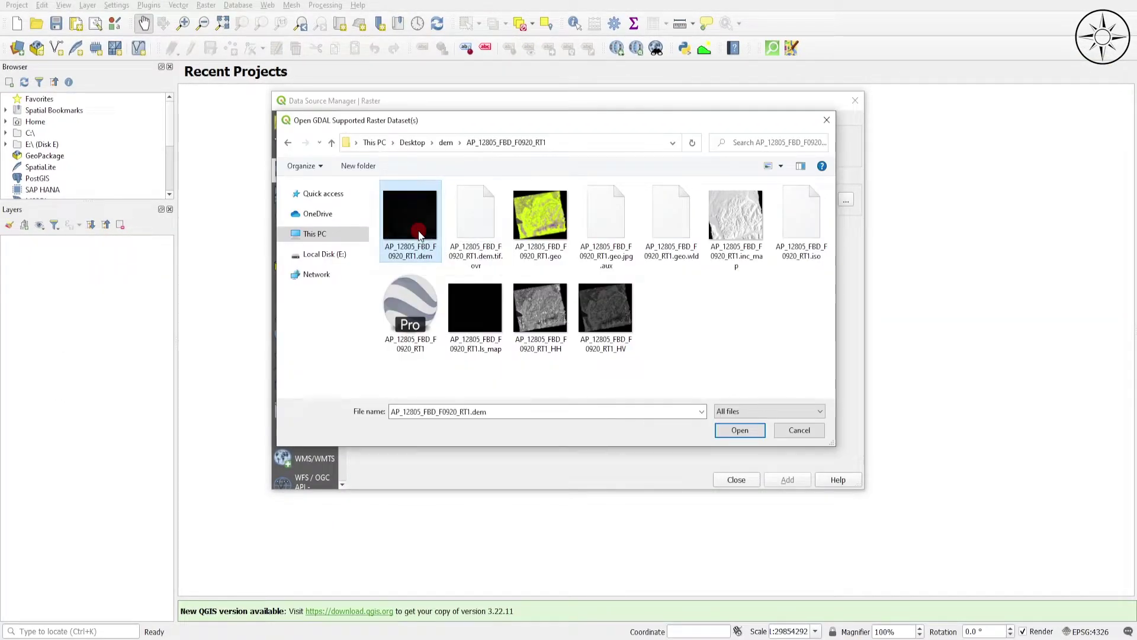
click(740, 430)
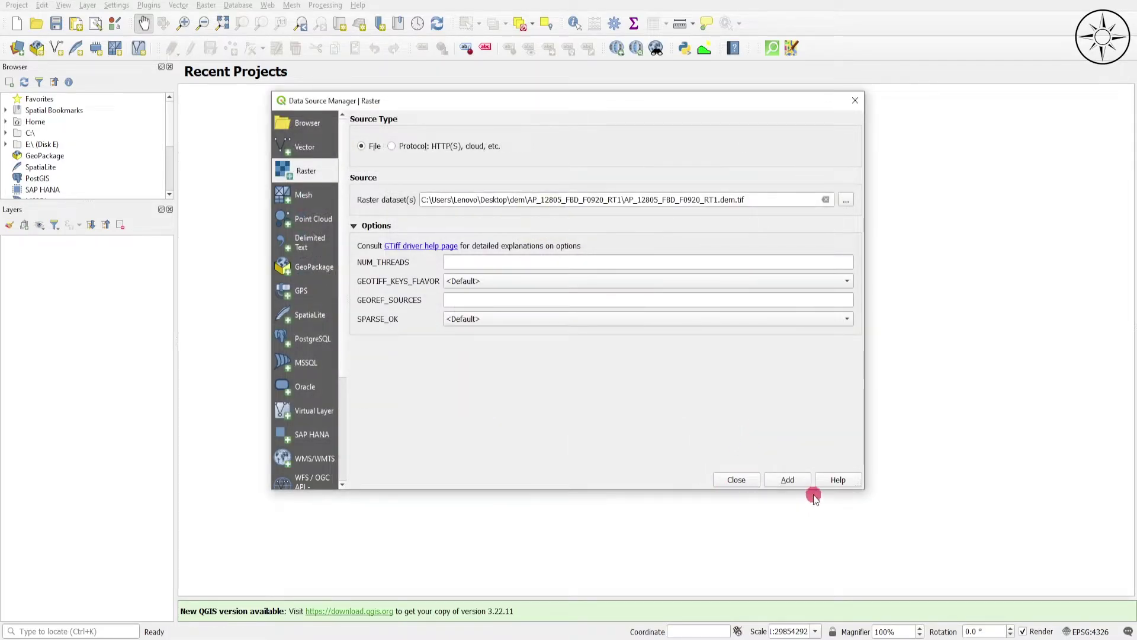
click(787, 481)
click(741, 479)
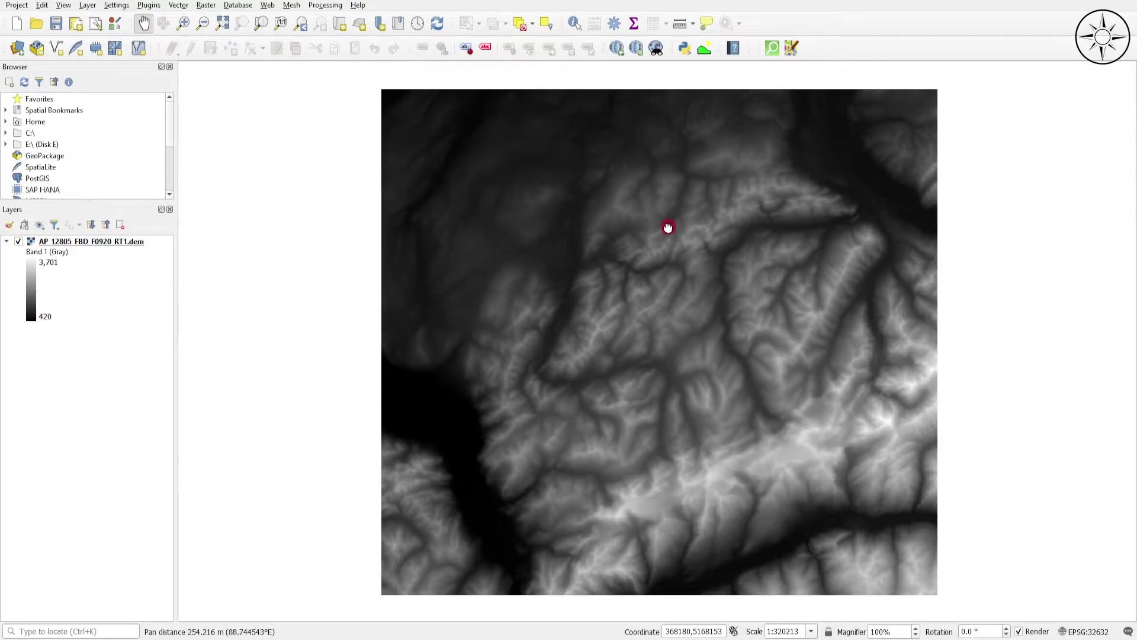
Open the Terrain profile tool and add the DEM layer, band 1, to its layer list
drag(667, 226, 644, 222)
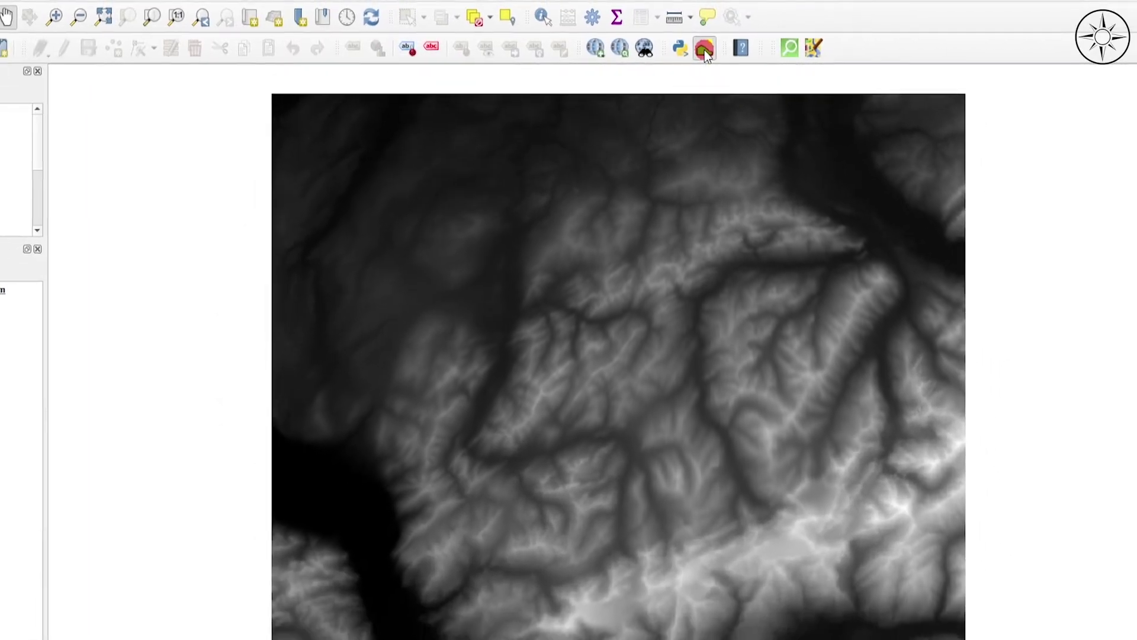
click(705, 50)
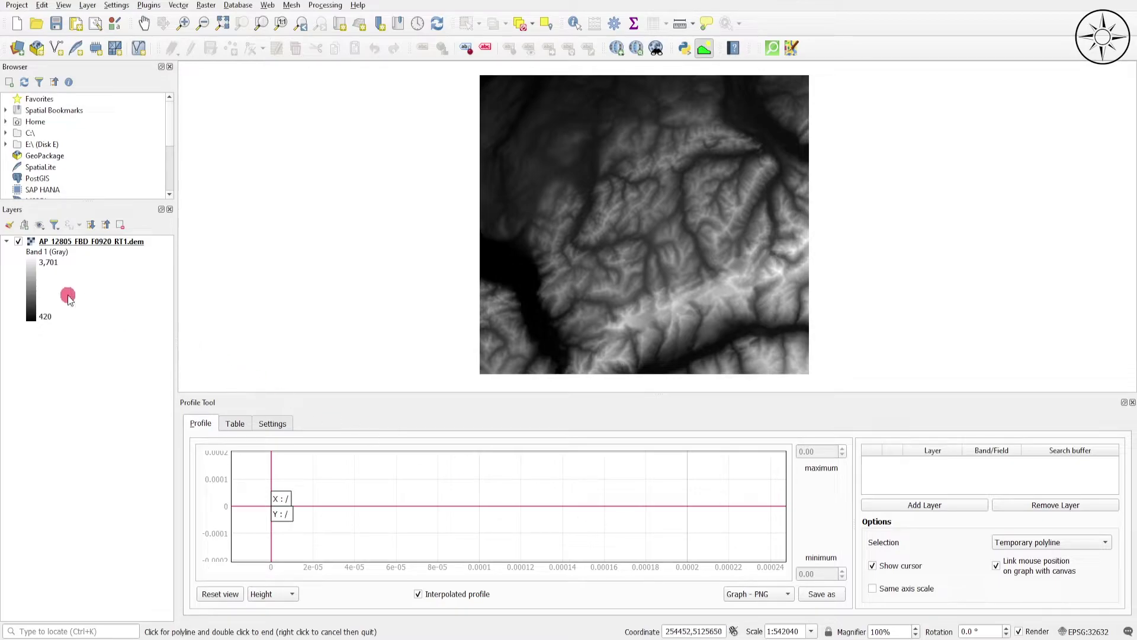
click(6, 241)
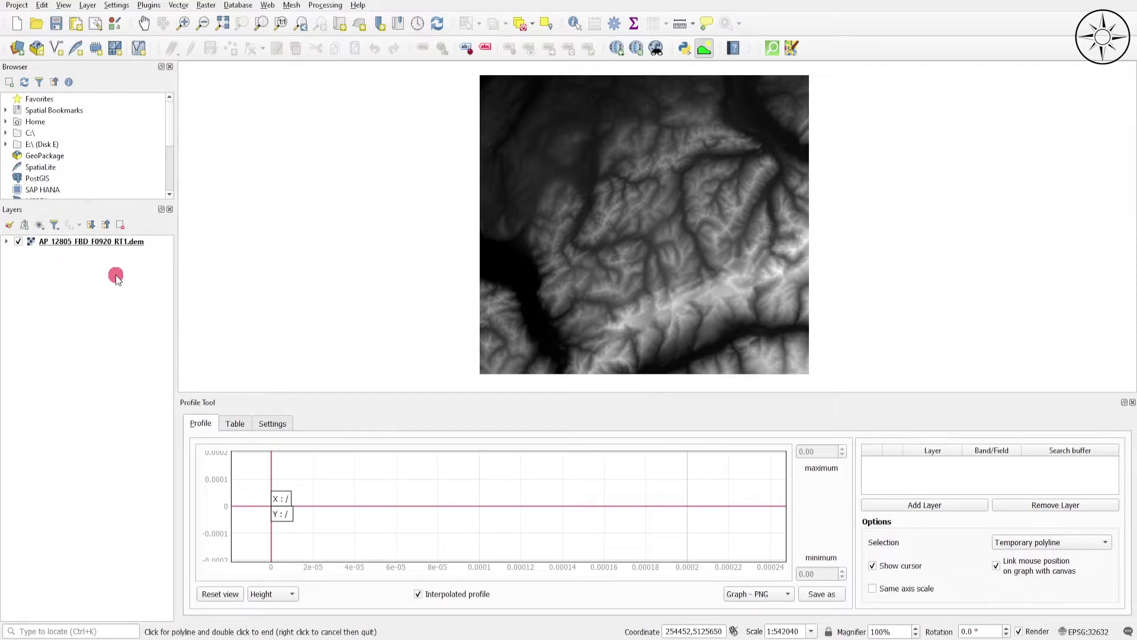
click(92, 241)
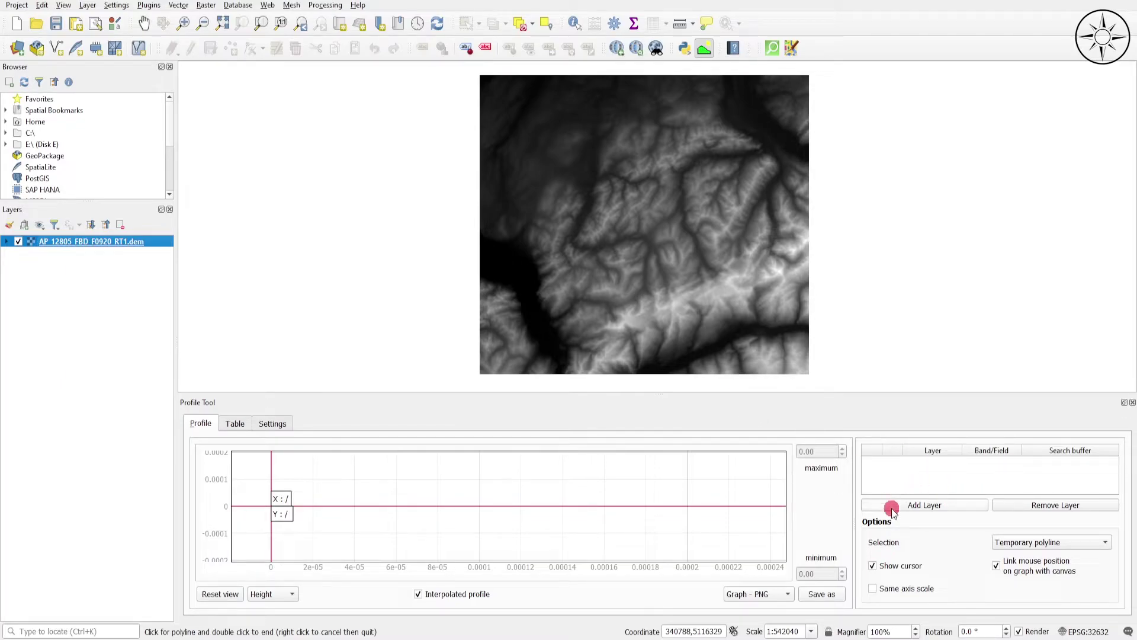
click(927, 506)
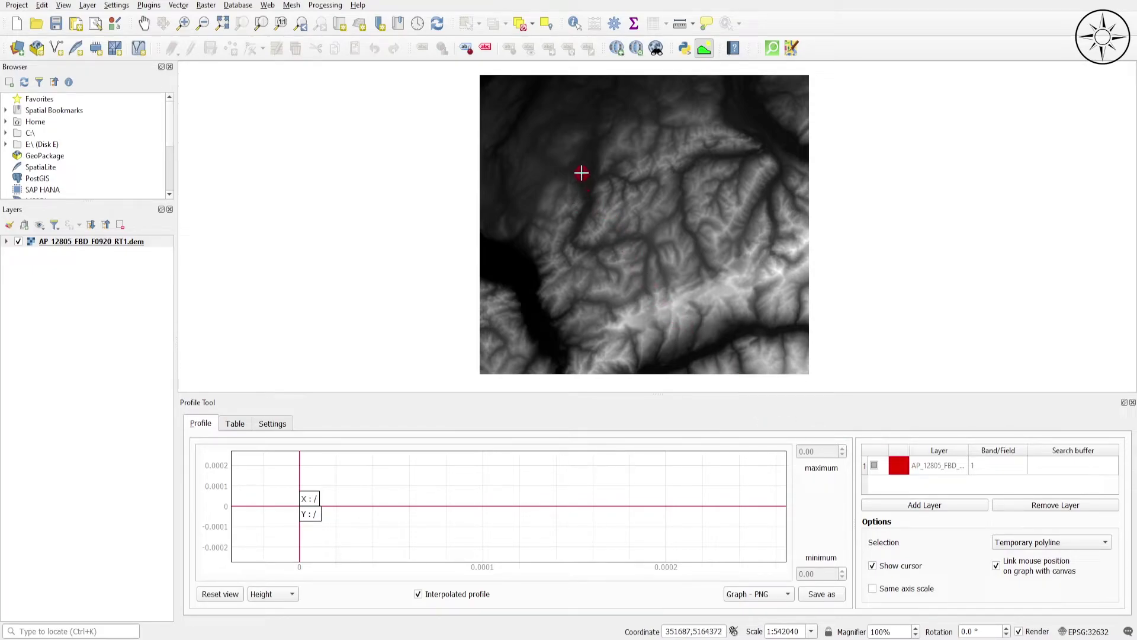
Draw a profile line from the DEM's north-west to south-east, producing a 389–2,981 elevation graph
click(580, 168)
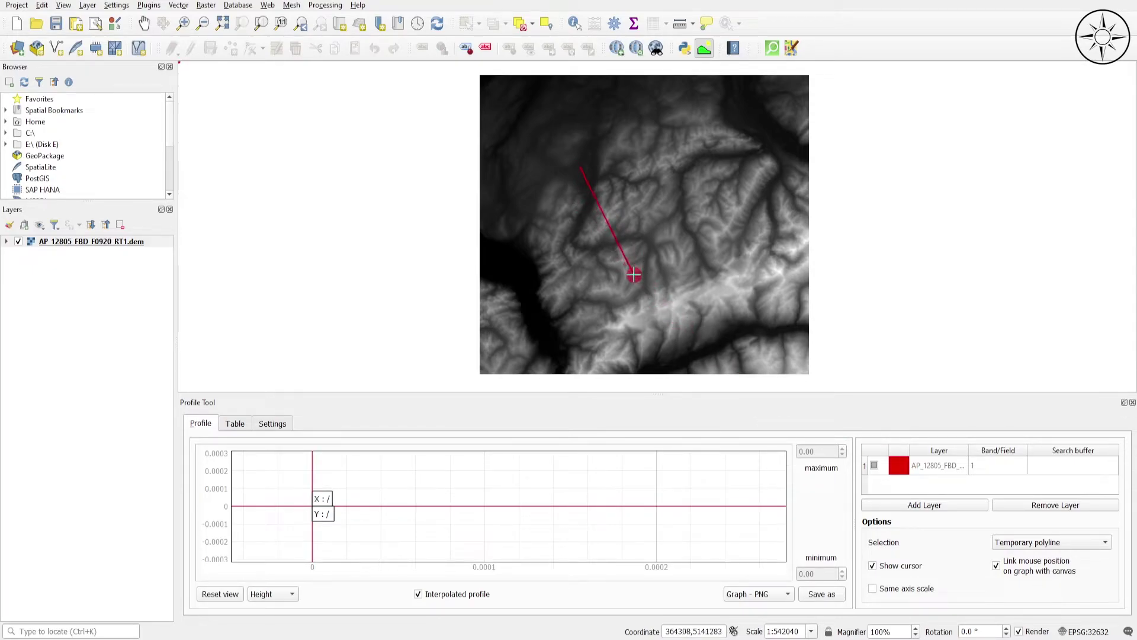
double_click(660, 333)
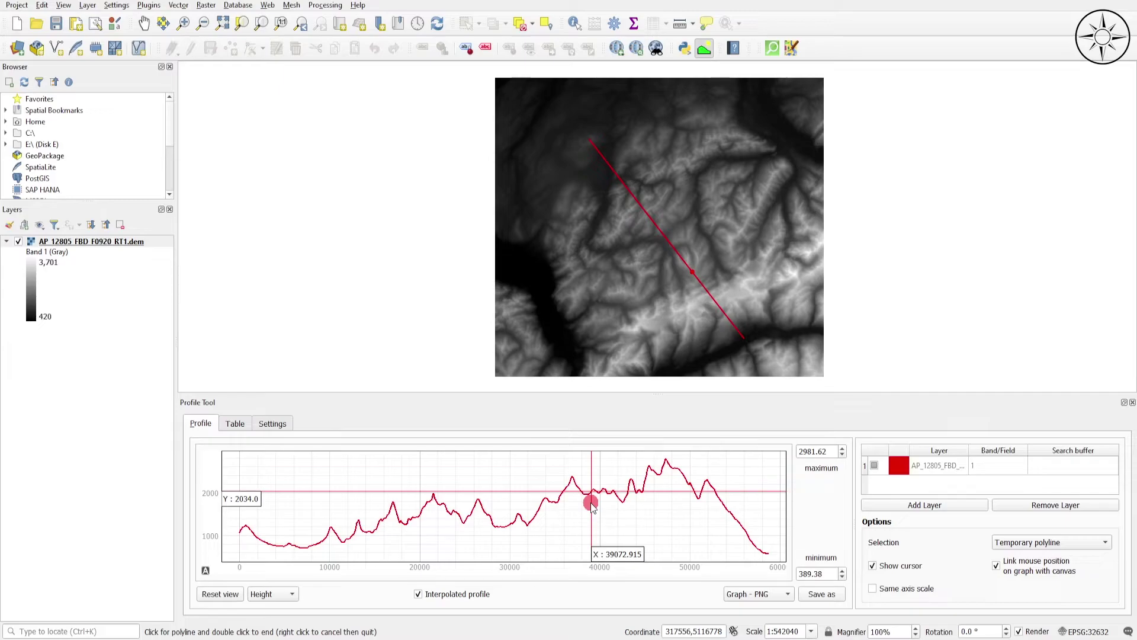
Review the profile graph's export formats, keep Graph - PNG, then cancel saving the graph
click(784, 599)
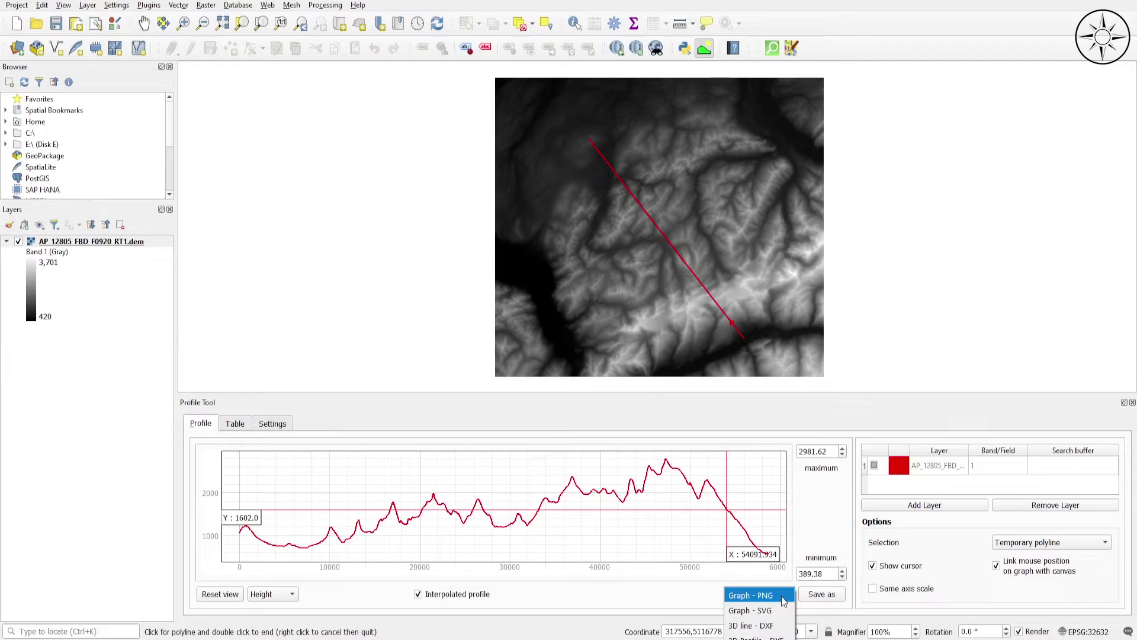
click(710, 610)
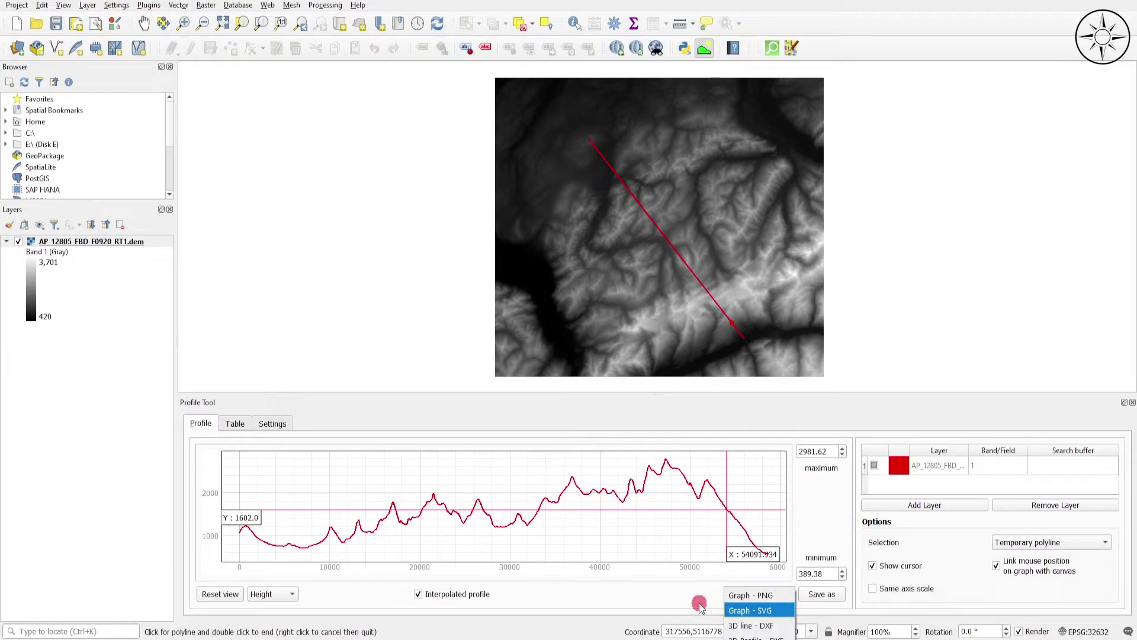
click(707, 590)
click(823, 597)
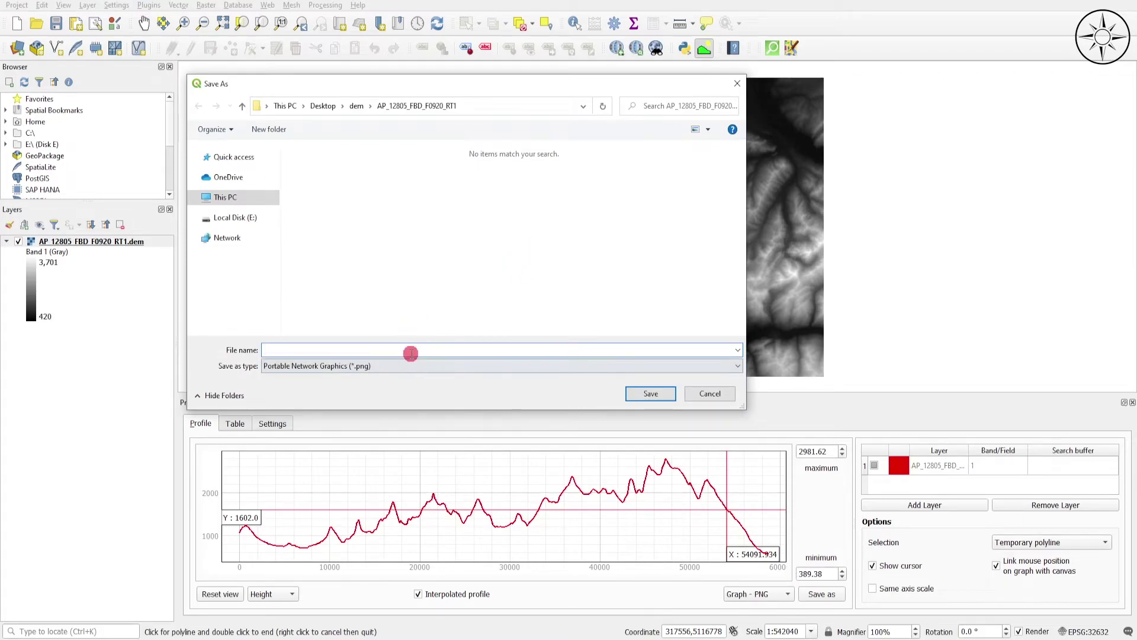
click(705, 395)
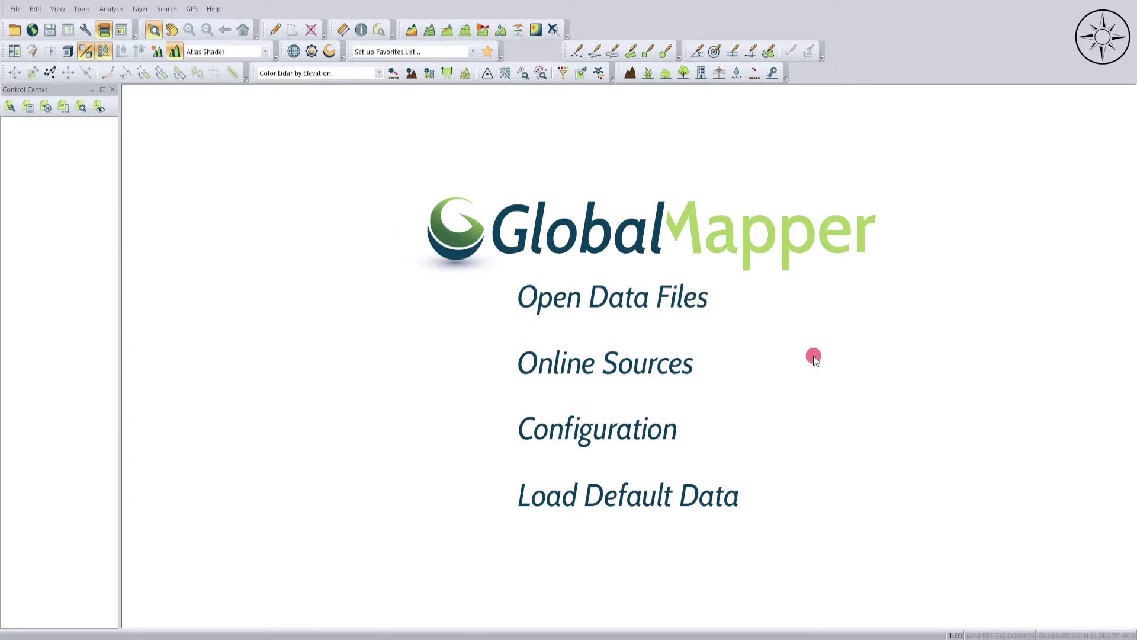
Load AP_12805_FBD_F0920_RT1.dem into Global Mapper, treating it as elevation data
click(644, 297)
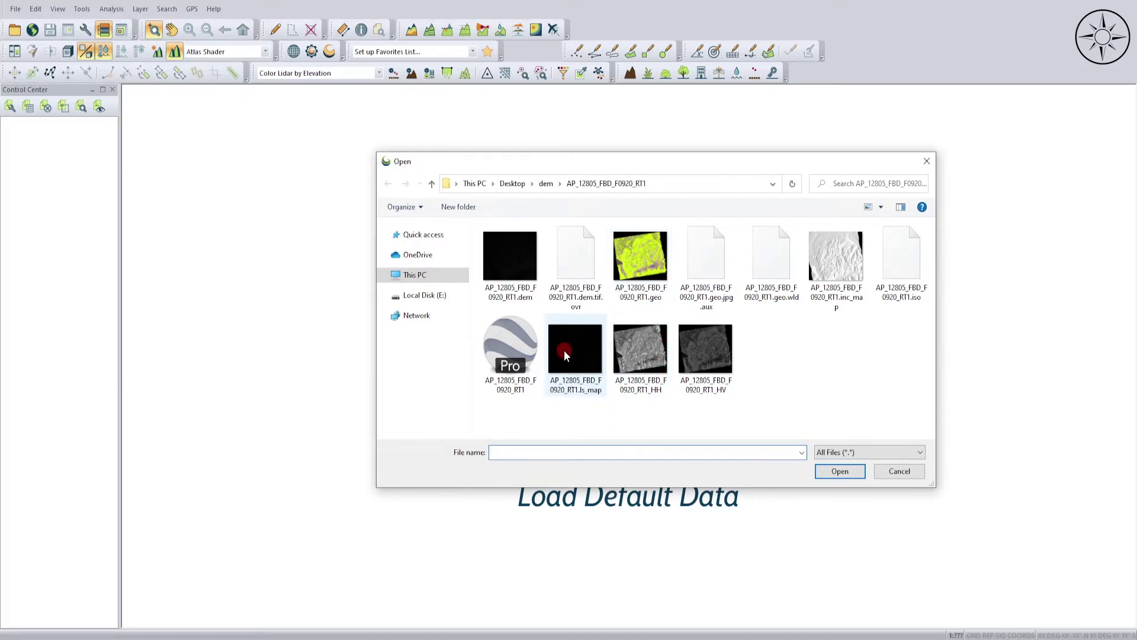
click(520, 267)
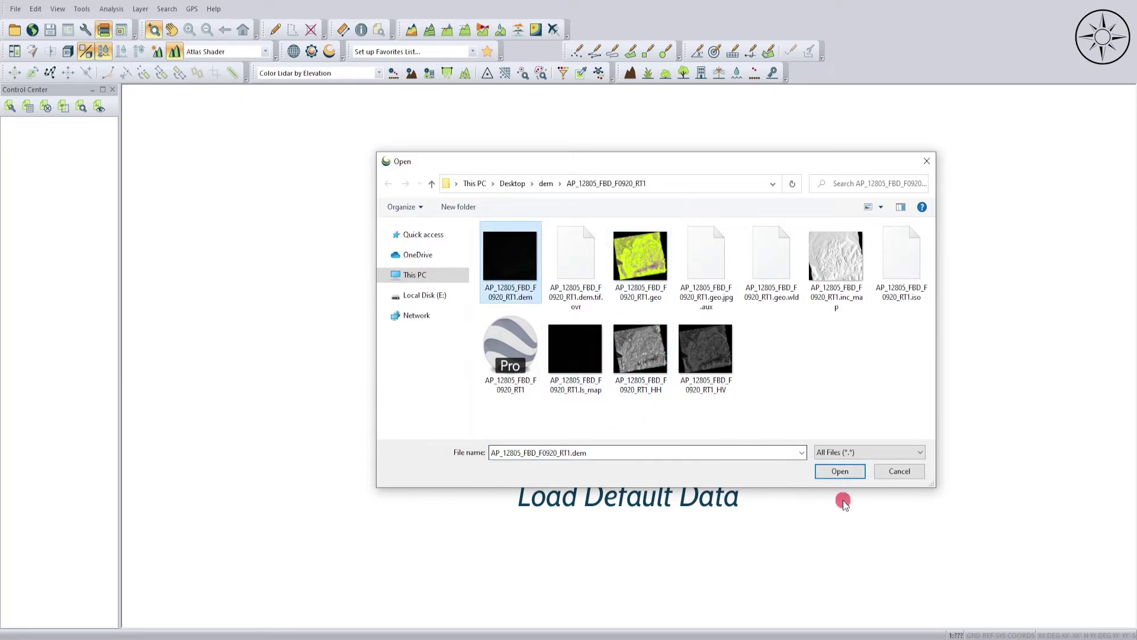
click(841, 472)
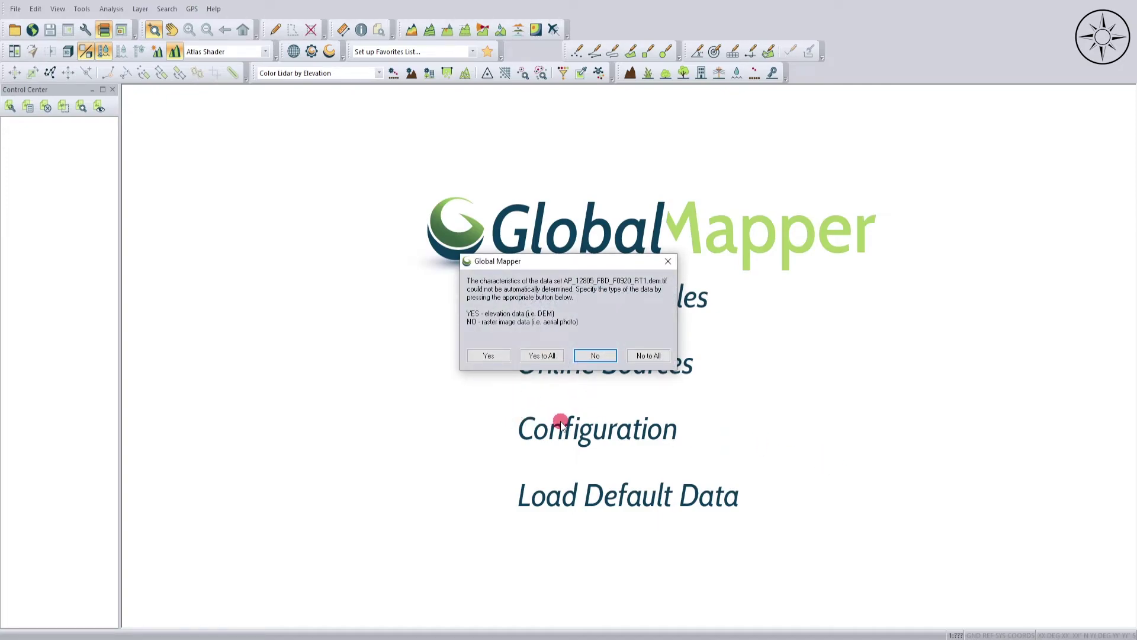
click(488, 356)
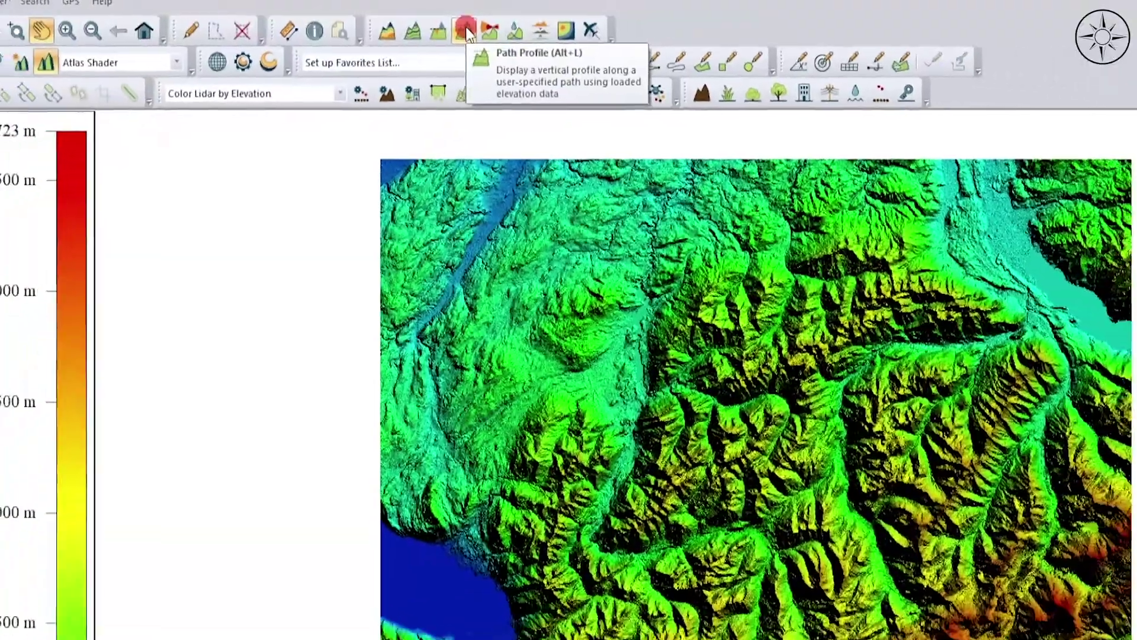
Draw a north-west to south-east path profile across the DEM and widen the Path Profile window
click(465, 29)
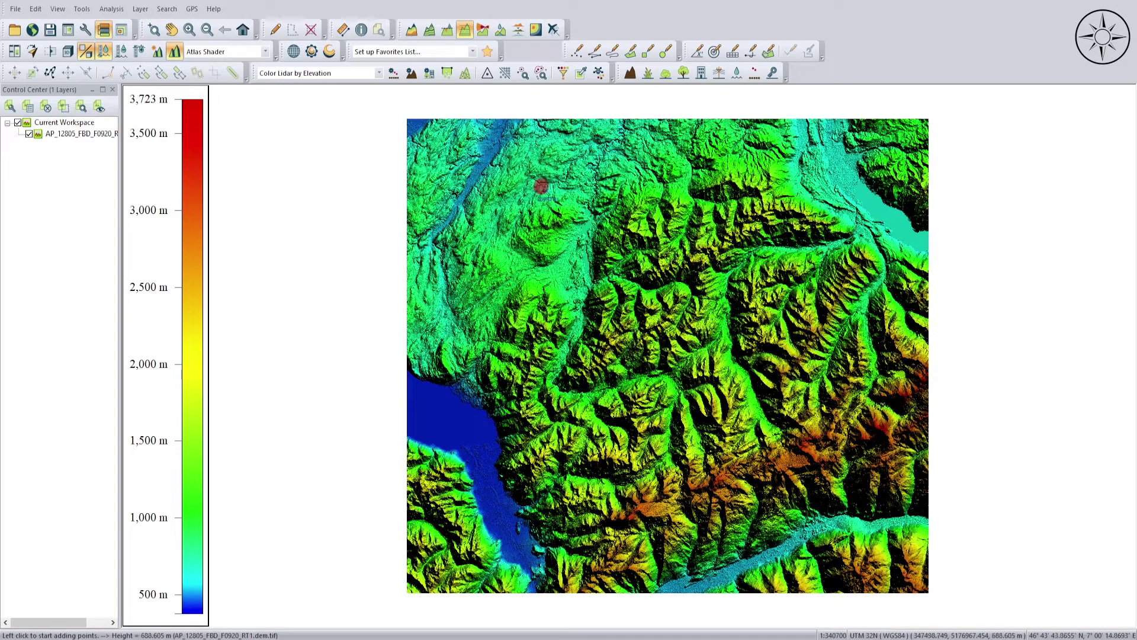
click(540, 187)
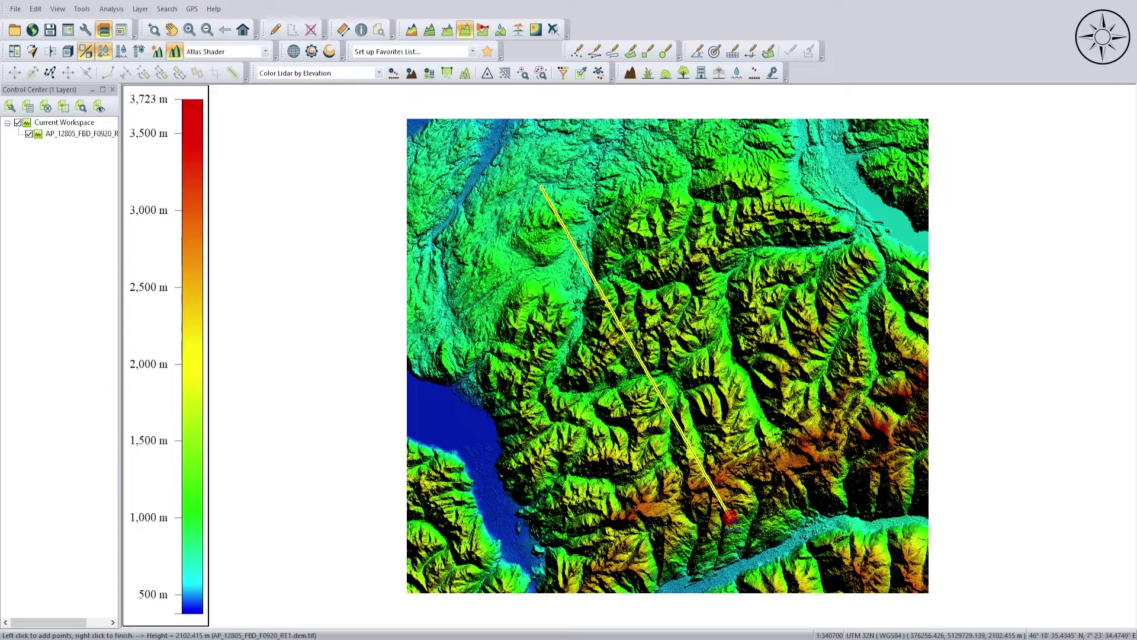
right_click(729, 516)
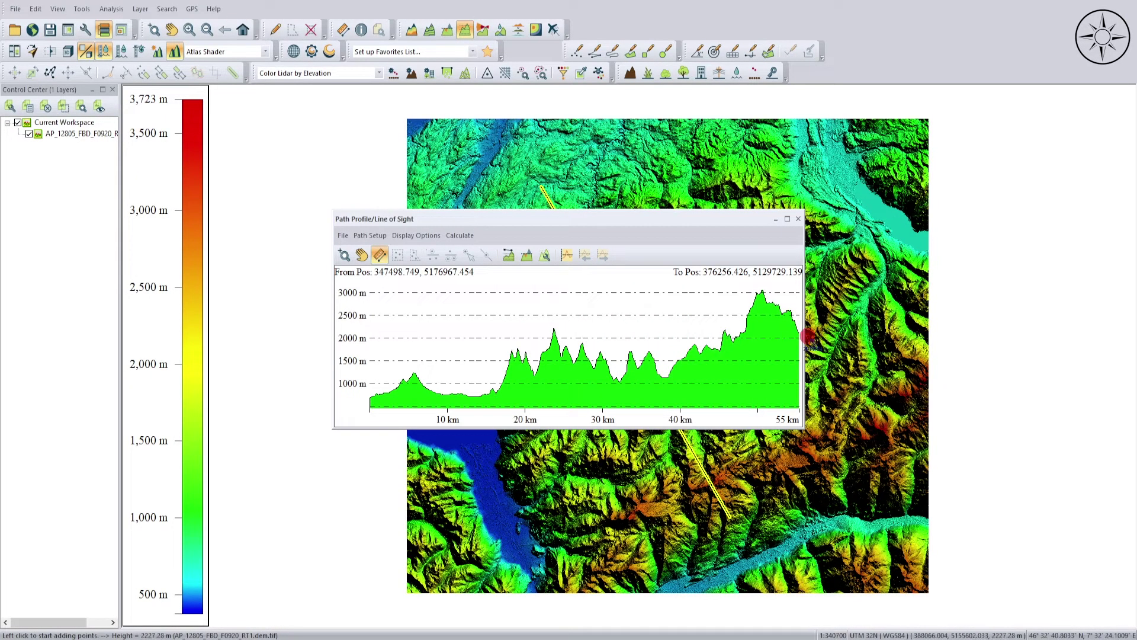
drag(805, 337, 916, 330)
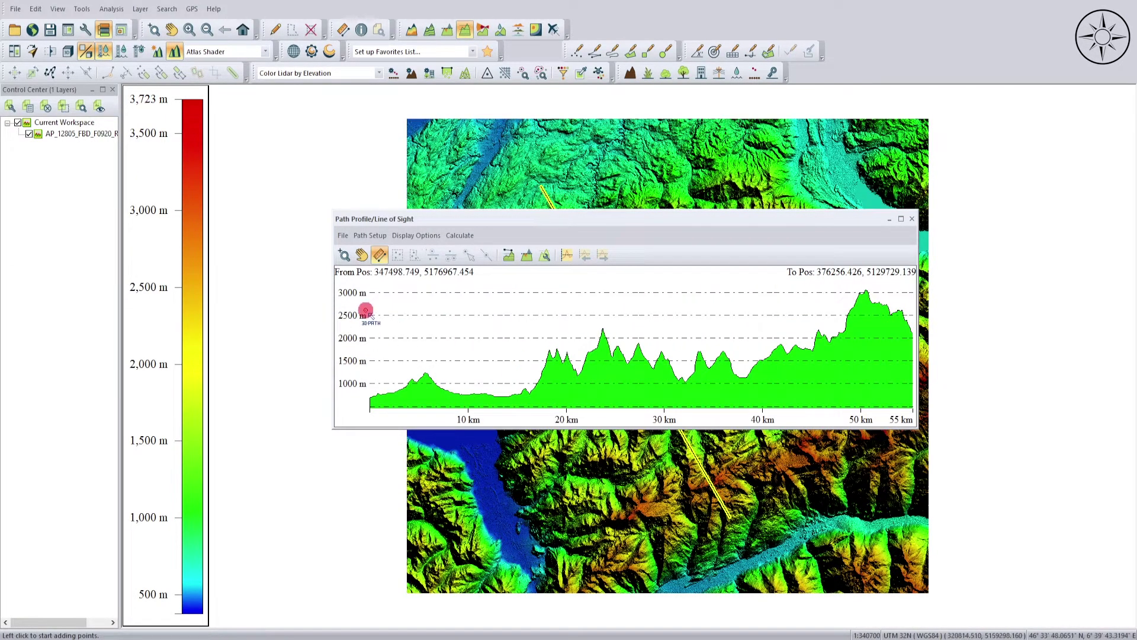